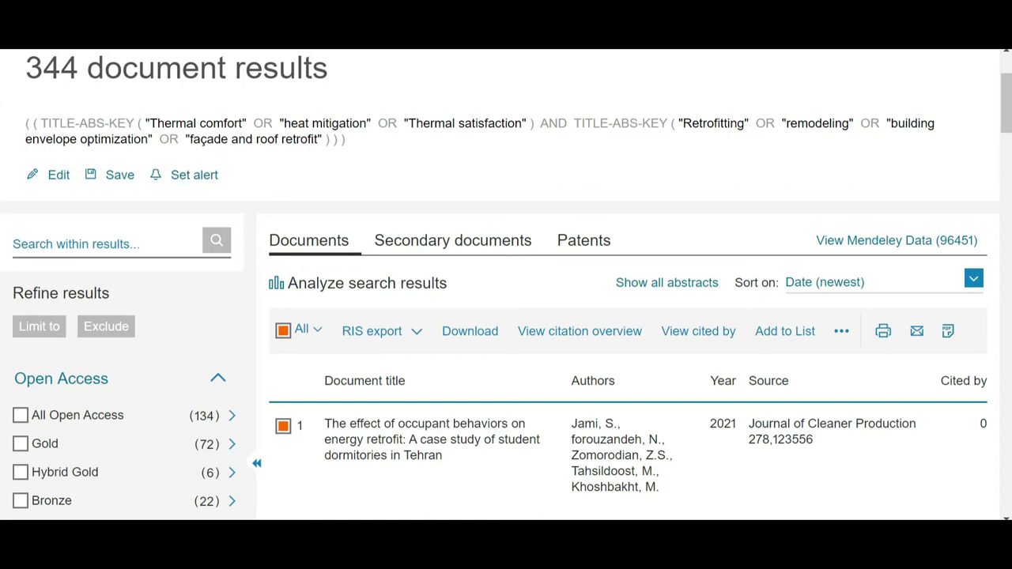
- Highlight the search query and the 344-document count, then select all results
left_click_drag(365, 146, 16, 130)
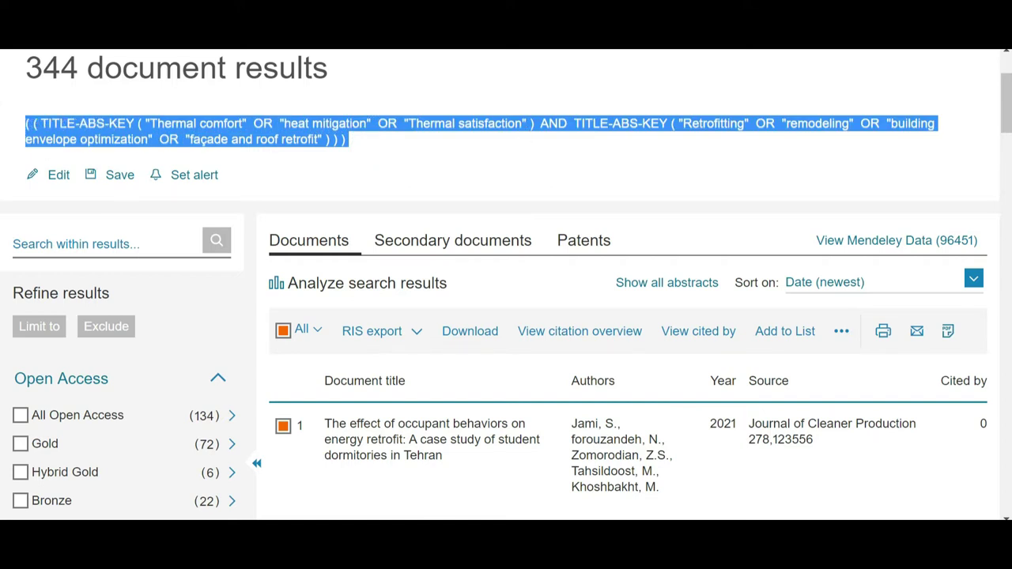
left_click(347, 144)
left_click_drag(28, 67, 351, 74)
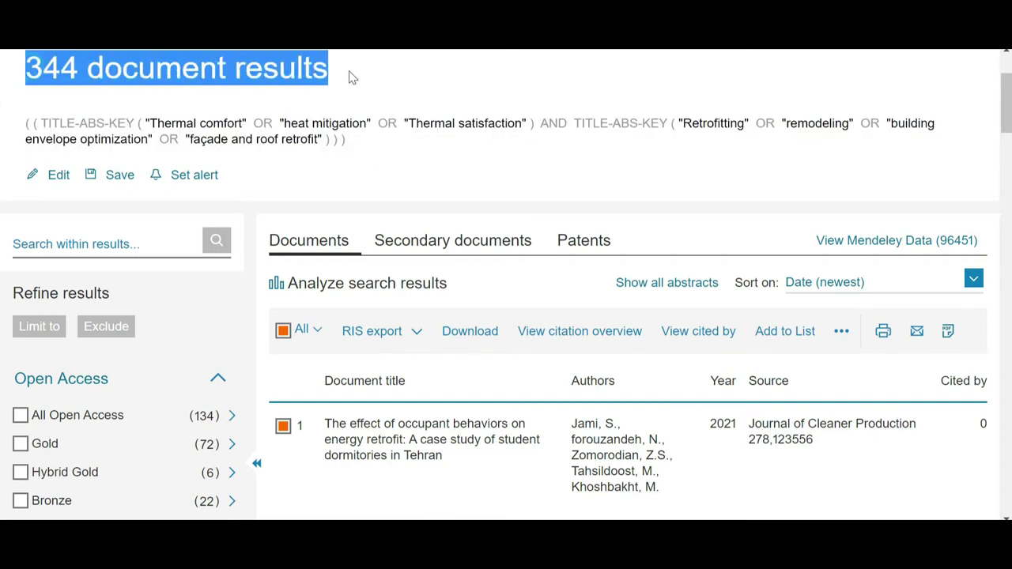
left_click(401, 153)
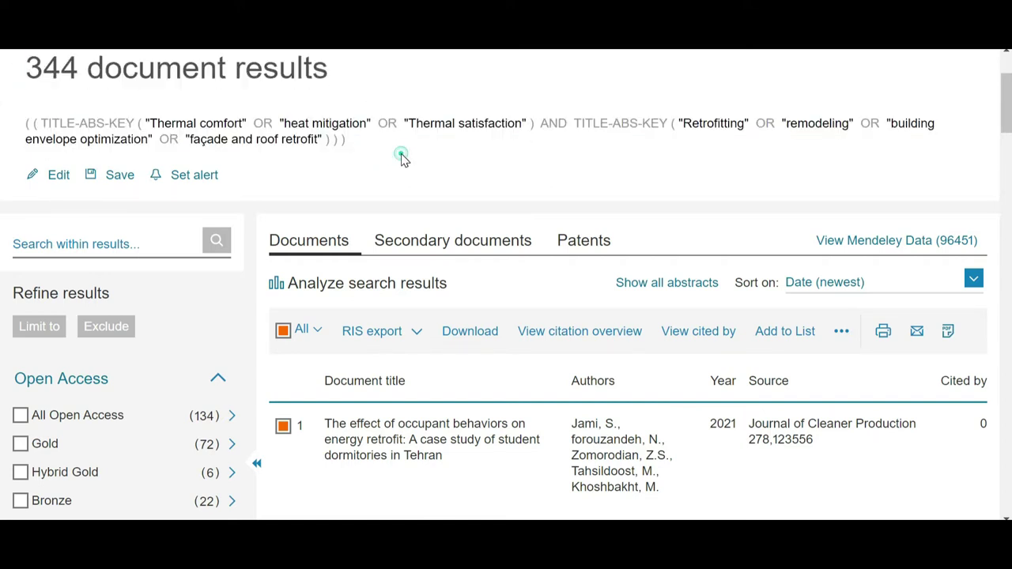
left_click(282, 331)
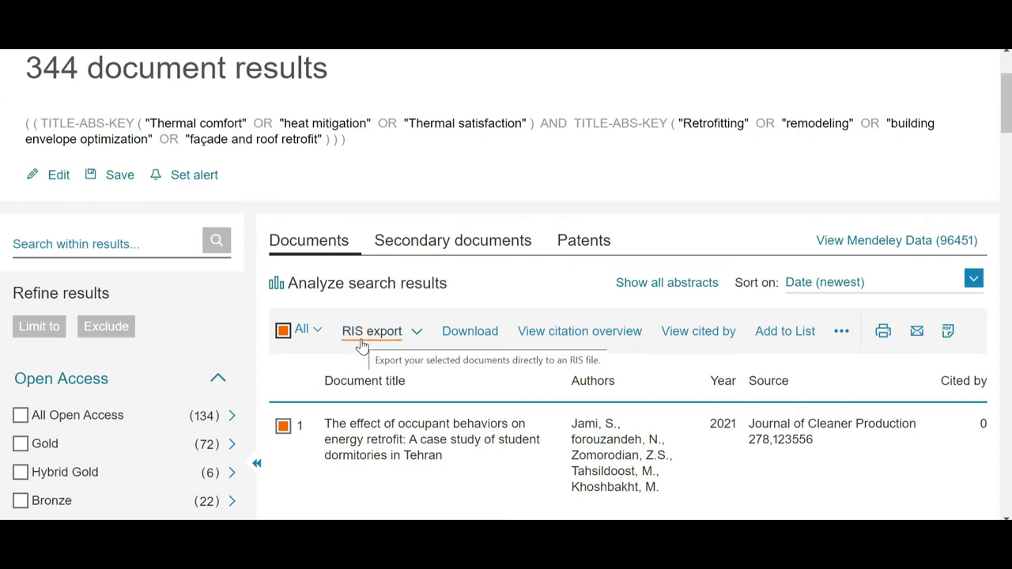
- Export all 344 records in RIS format with every information field included
left_click(420, 335)
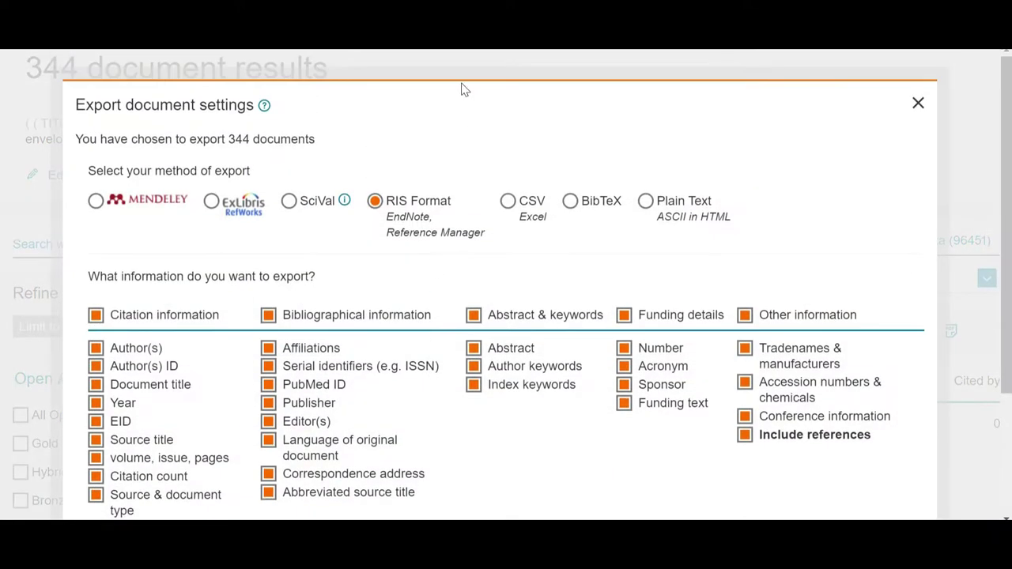
left_click(457, 93)
triple_click(455, 96)
triple_click(445, 130)
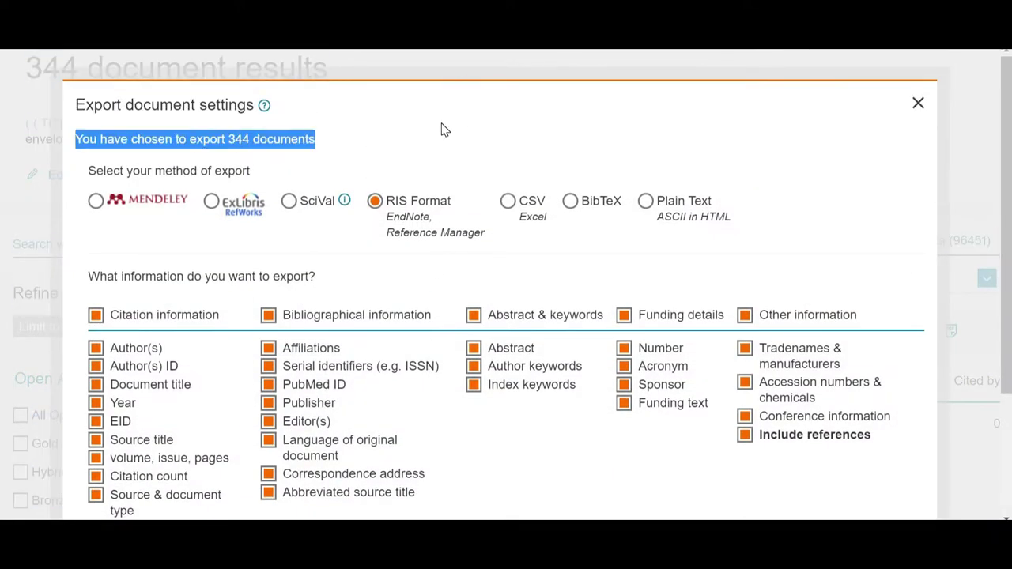
left_click(441, 124)
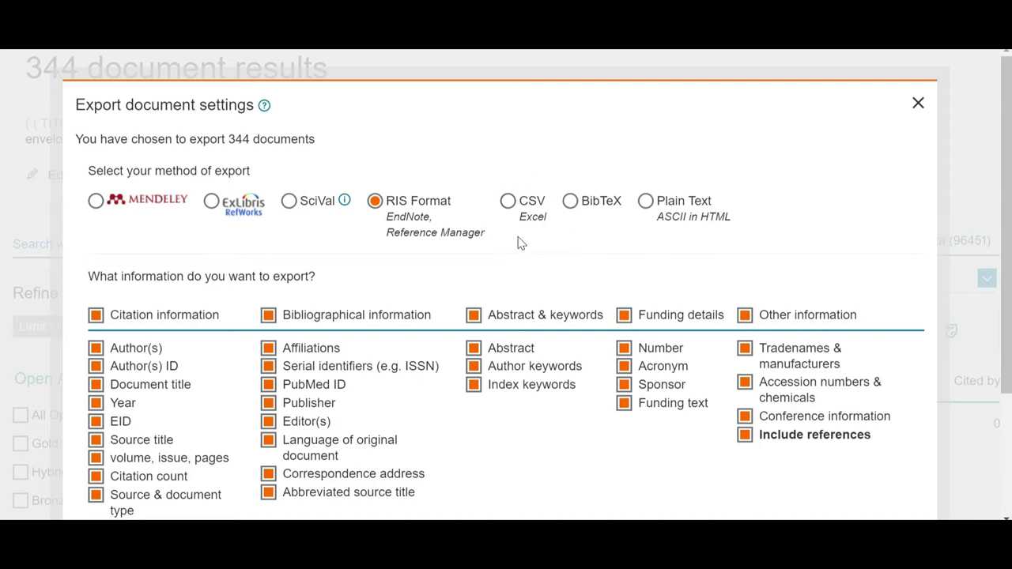
left_click(376, 204)
scroll(865, 309, "down", 1)
scroll(865, 310, "down", 1)
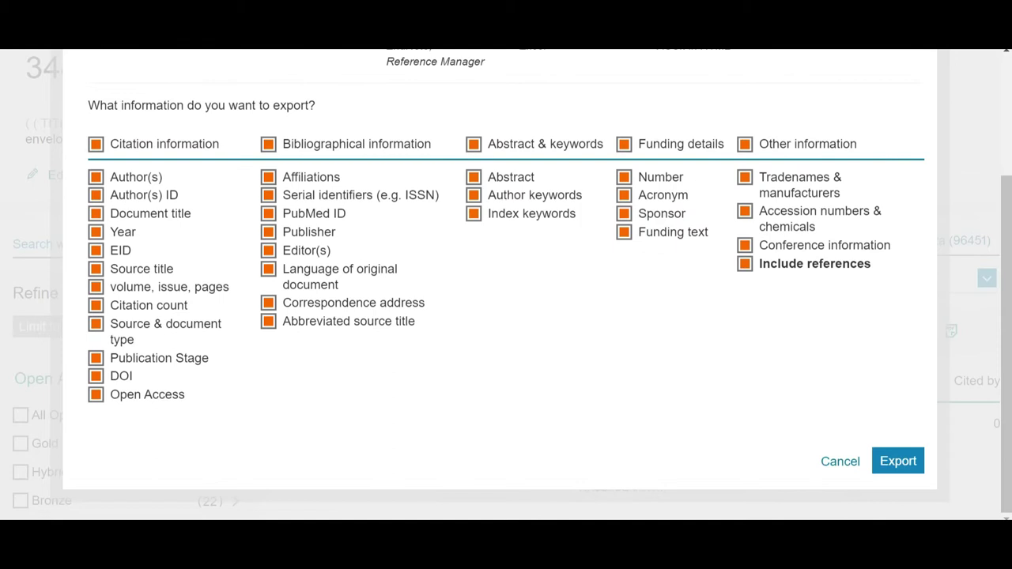
left_click(900, 461)
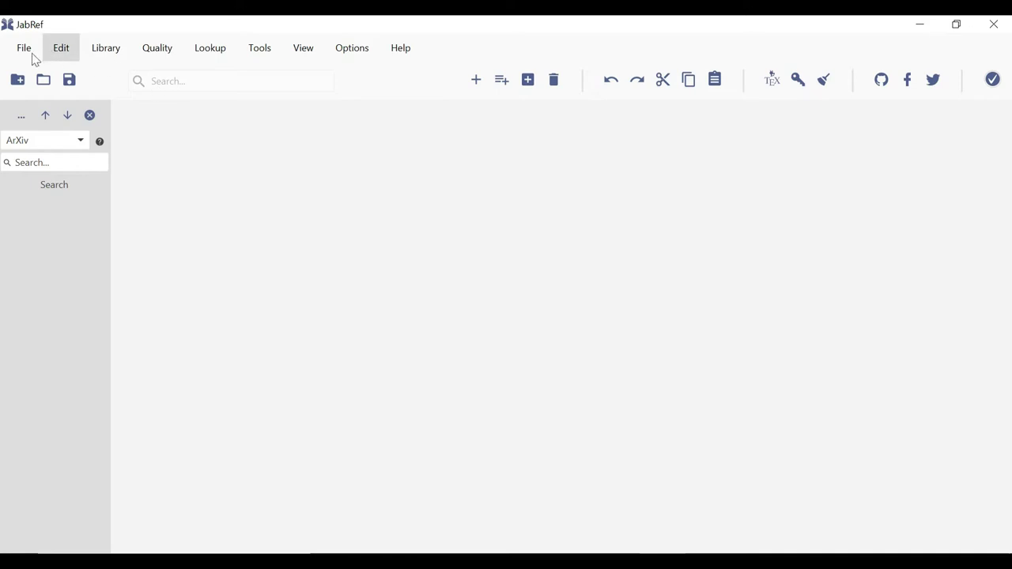
- Import scopus (7).ris from Downloads into a new JabRef library and browse the 344 entries
left_click(24, 53)
mouse_move(49, 227)
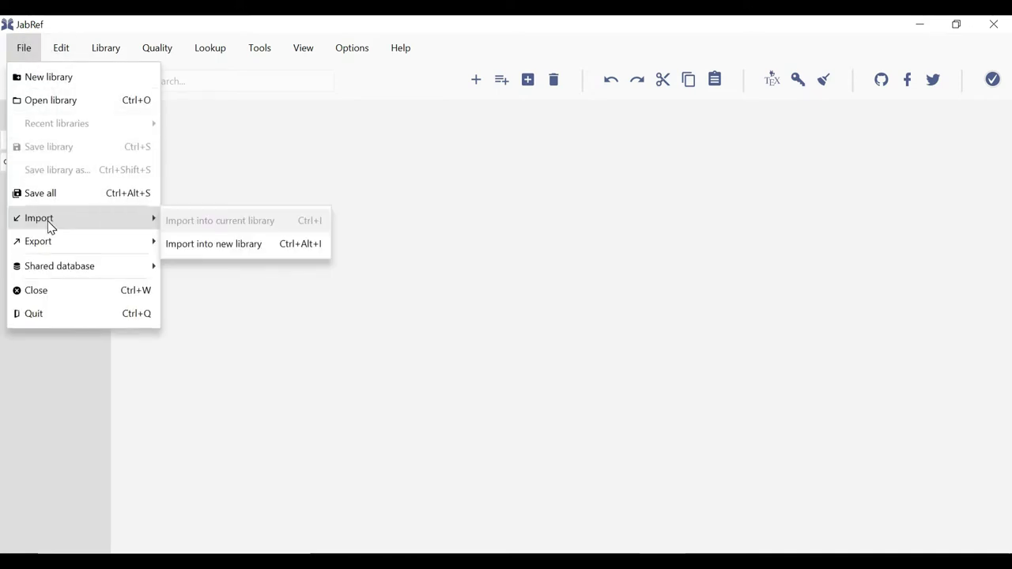
left_click(271, 250)
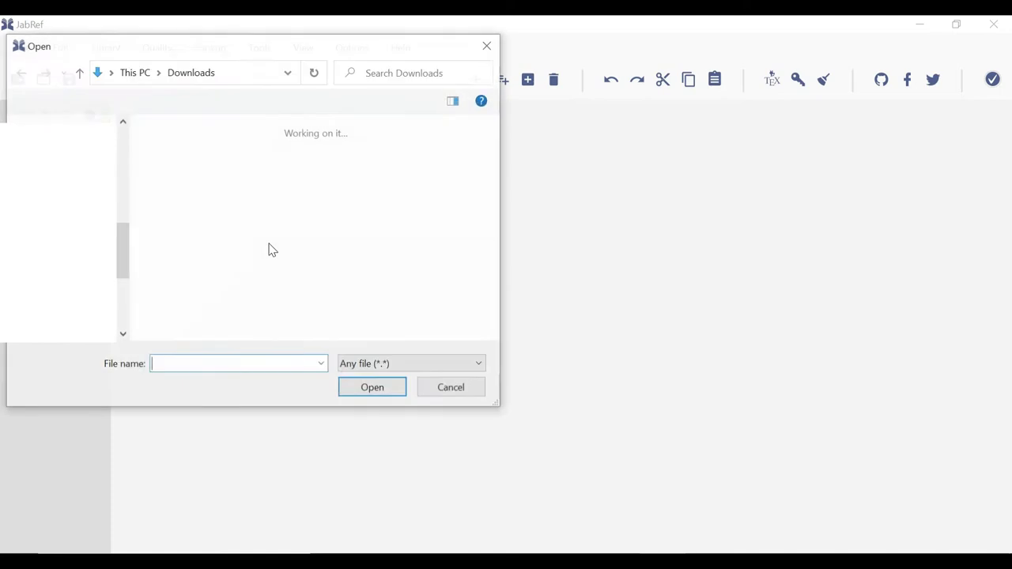
left_click(174, 180)
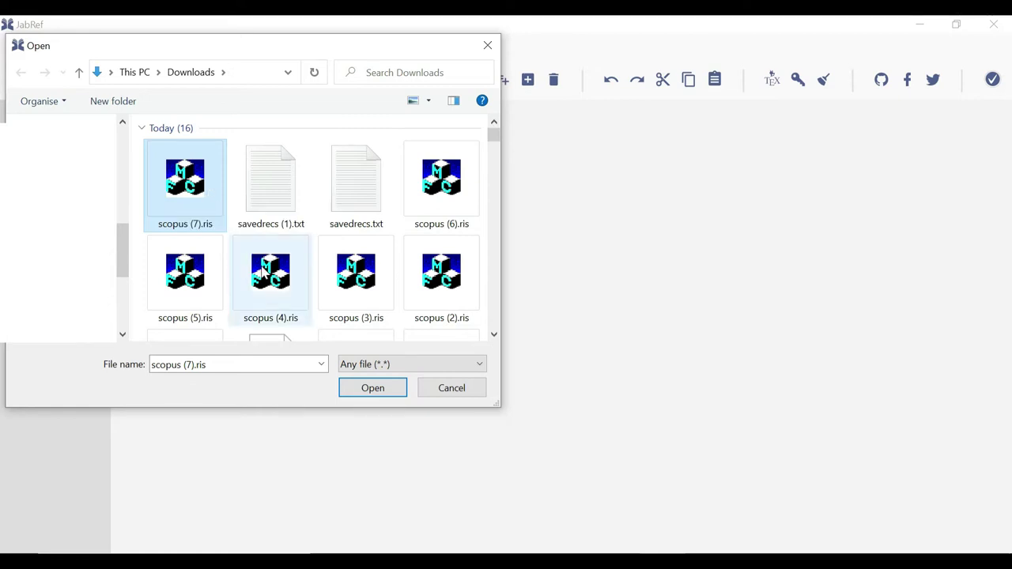
left_click(374, 389)
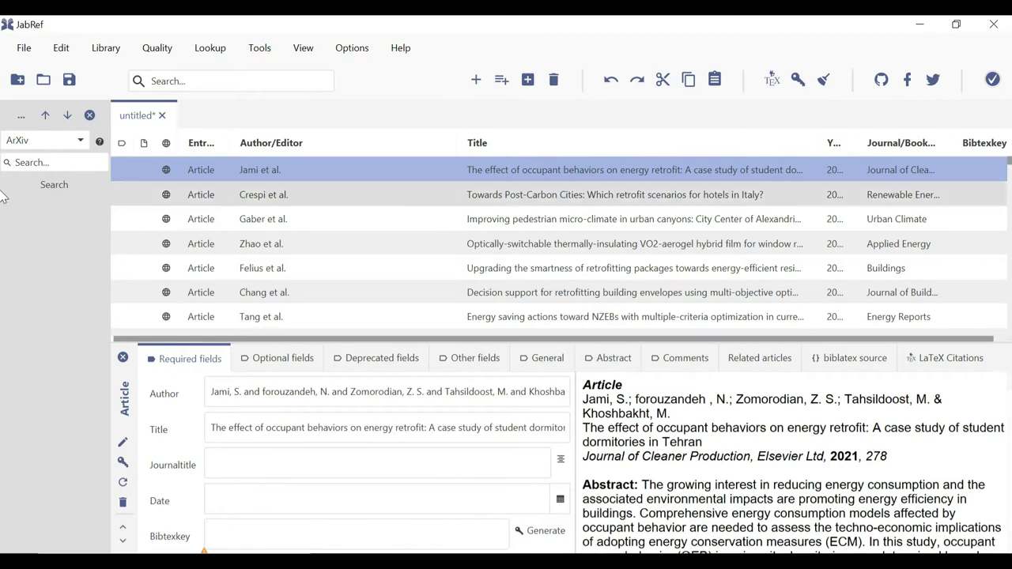
scroll(554, 237, "down", 20)
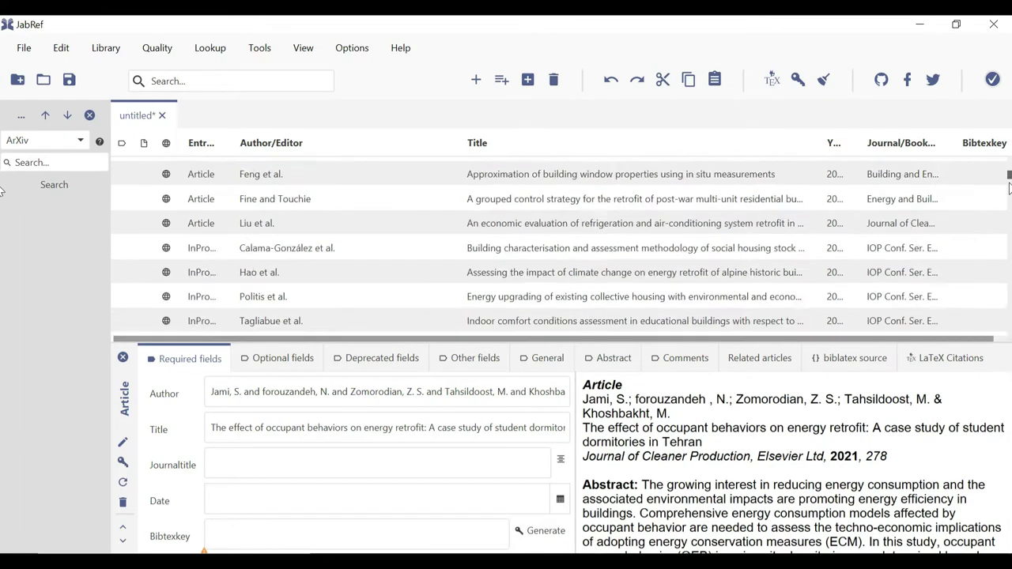
left_click_drag(2, 217, 4, 158)
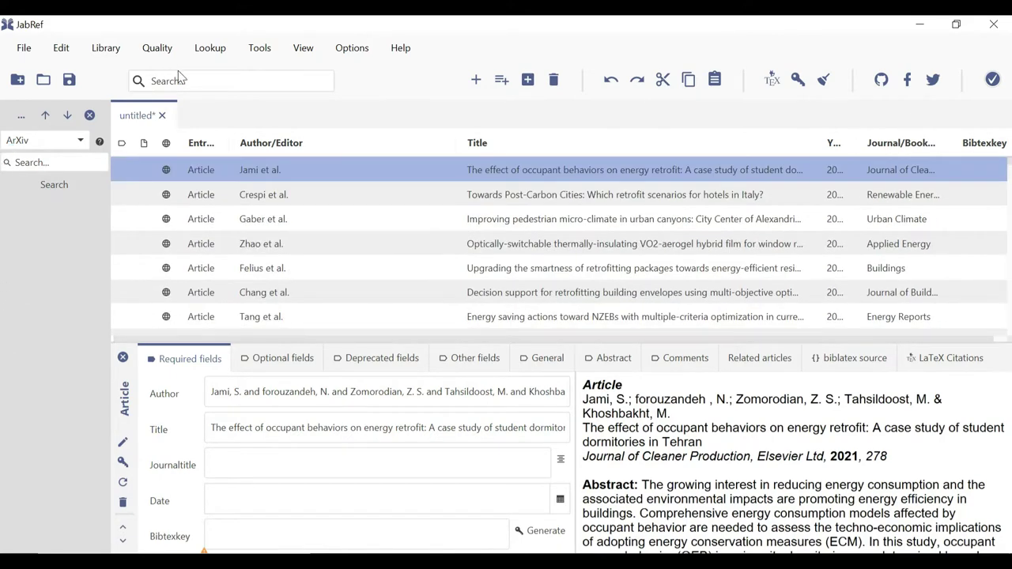
- Export all entries as an OpenOffice/LibreOffice CSV named 'JabRef to Excel 5' on the Desktop
left_click(27, 55)
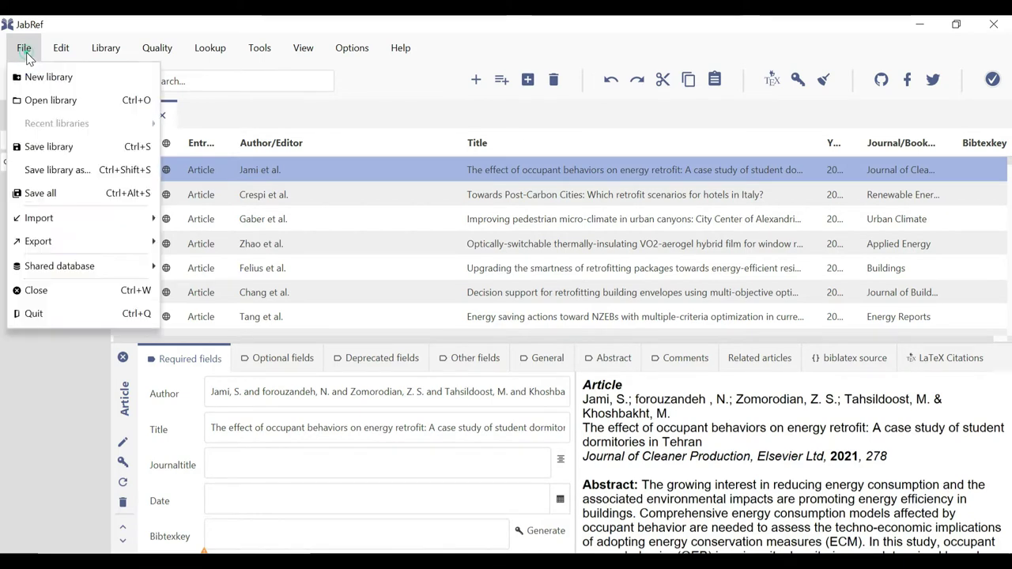
mouse_move(45, 252)
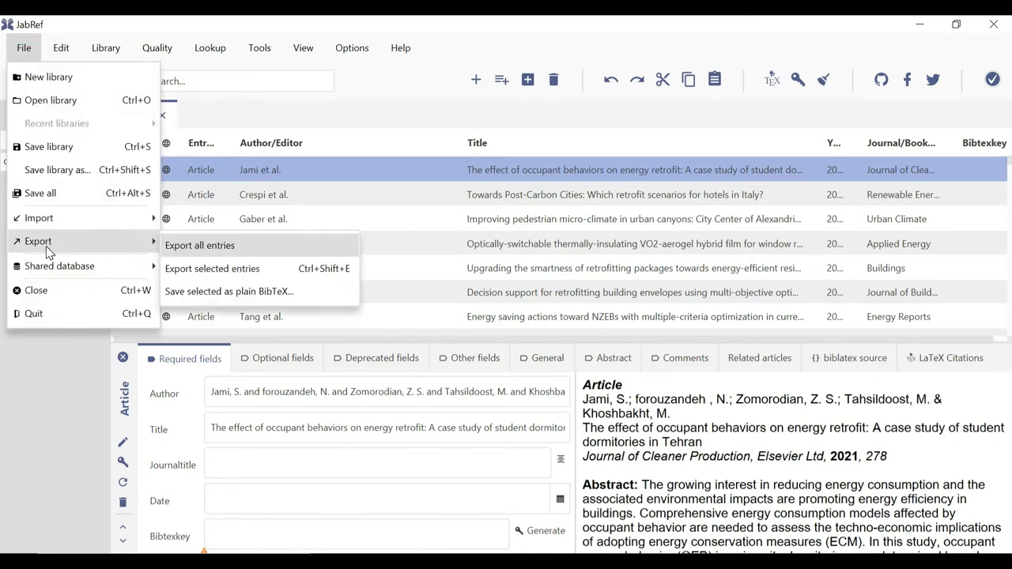
left_click(274, 248)
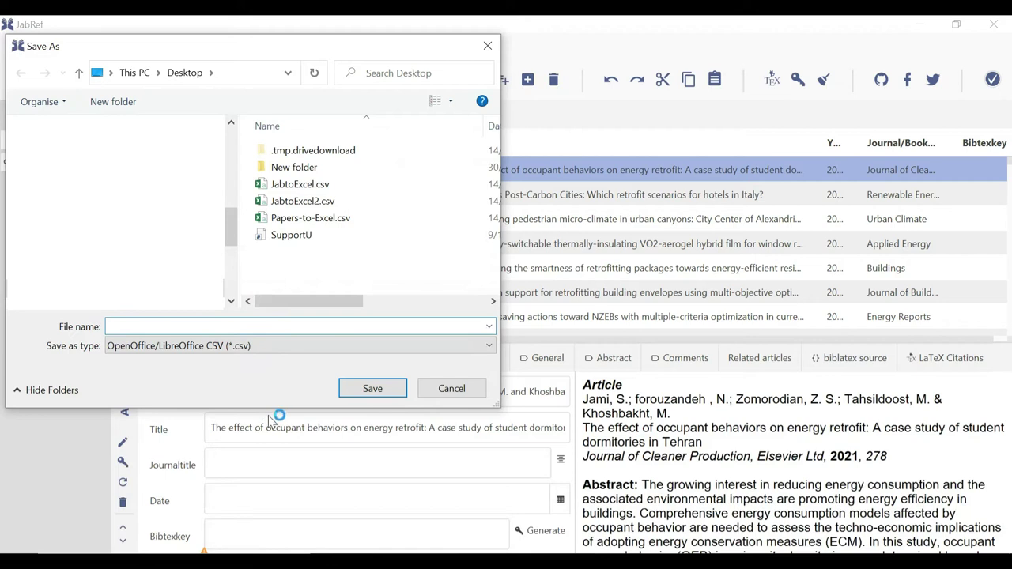
left_click(278, 349)
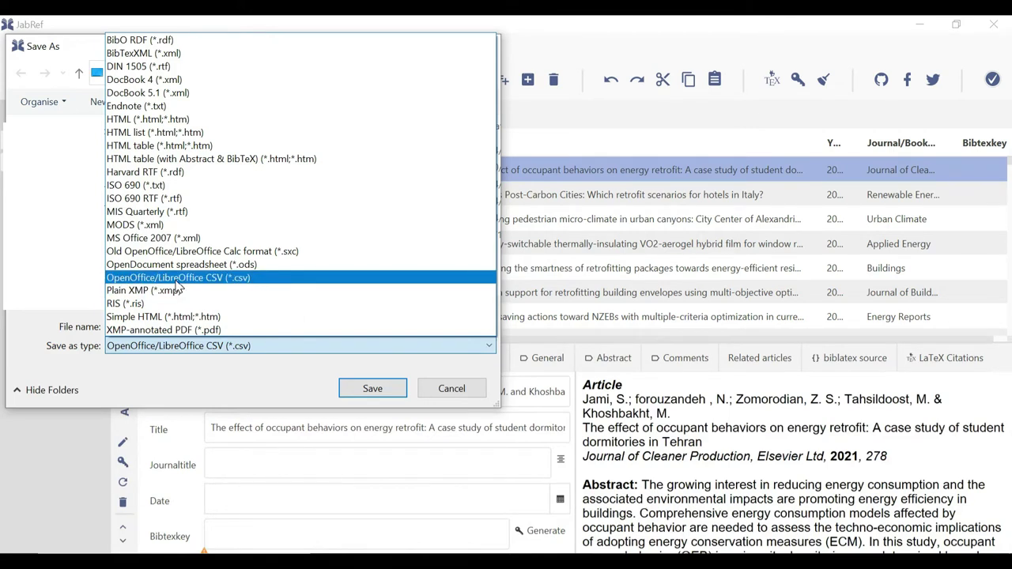
left_click(255, 278)
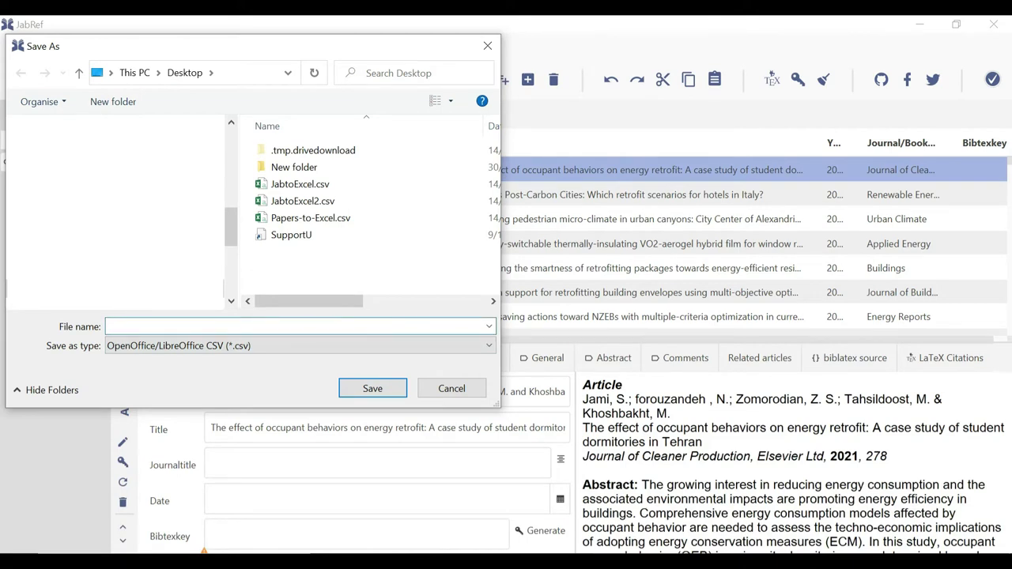
type("JabRef to Excel 5")
left_click(391, 396)
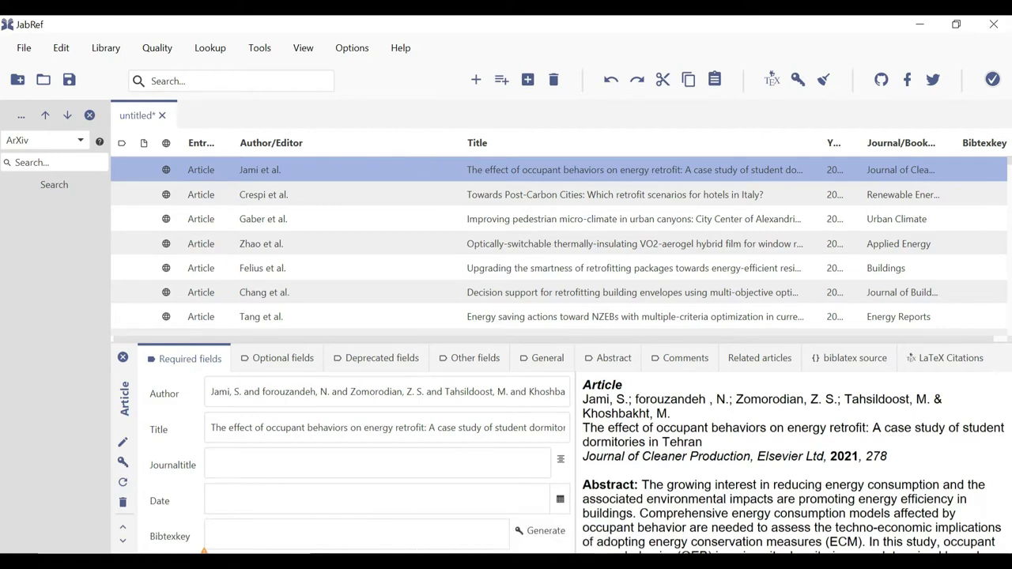
- Minimise JabRef and bold the Title (E1), Journal (F1) and Year (K1) headings in Excel
left_click(923, 26)
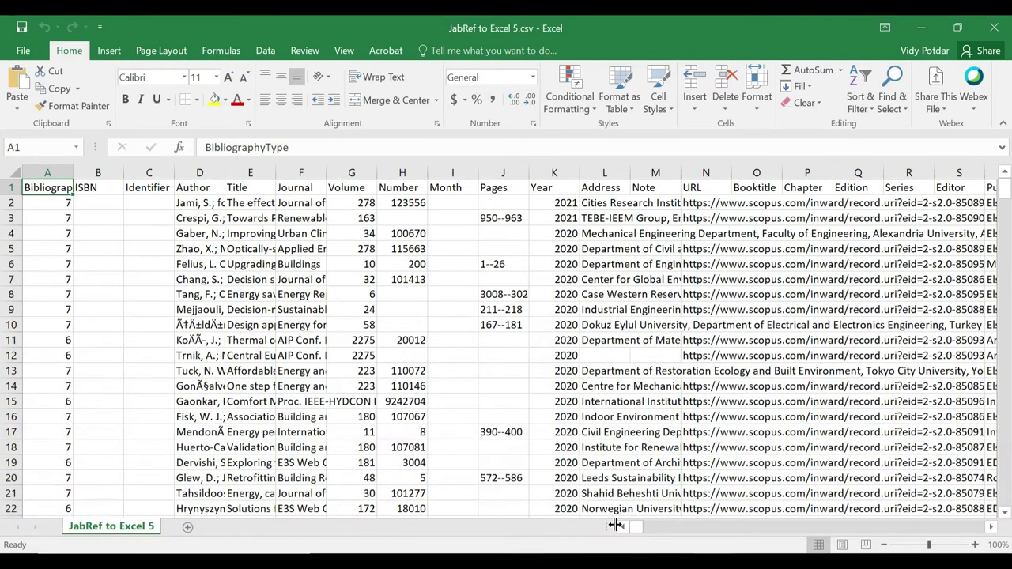
mouse_move(637, 528)
left_mouse_down()
mouse_move(665, 527)
mouse_move(631, 528)
left_mouse_up()
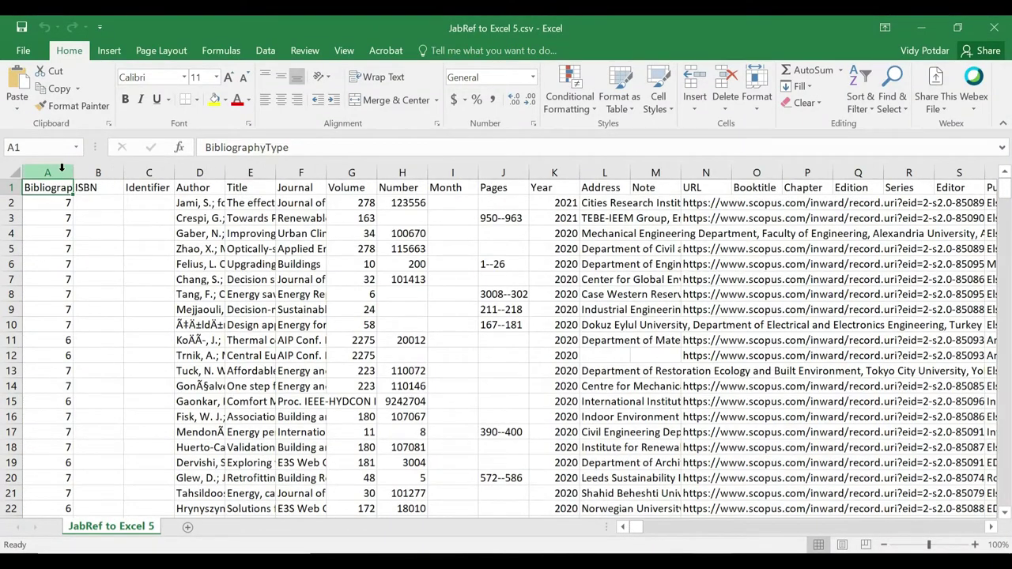
left_click_drag(60, 168, 579, 168)
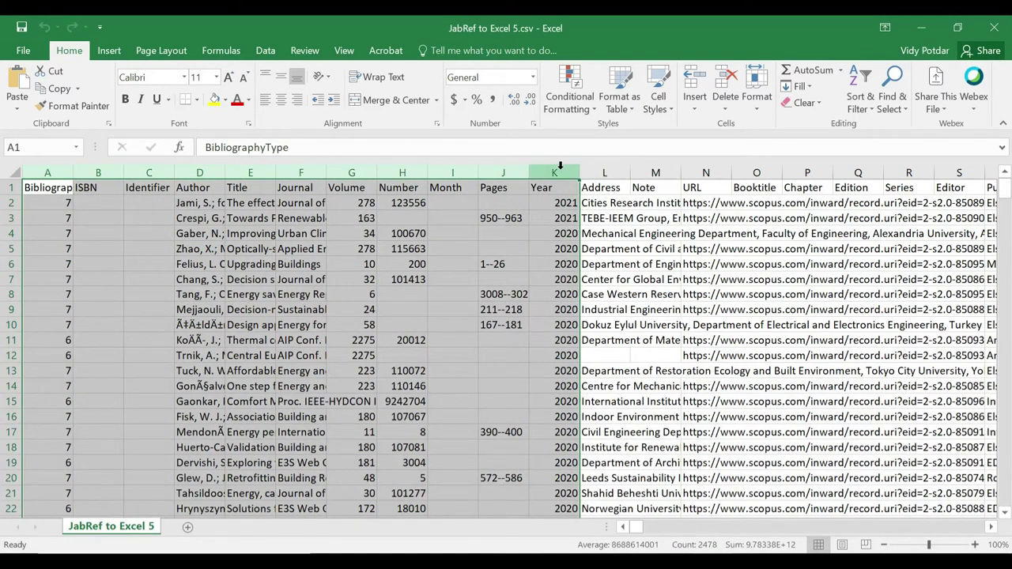
left_click(184, 185)
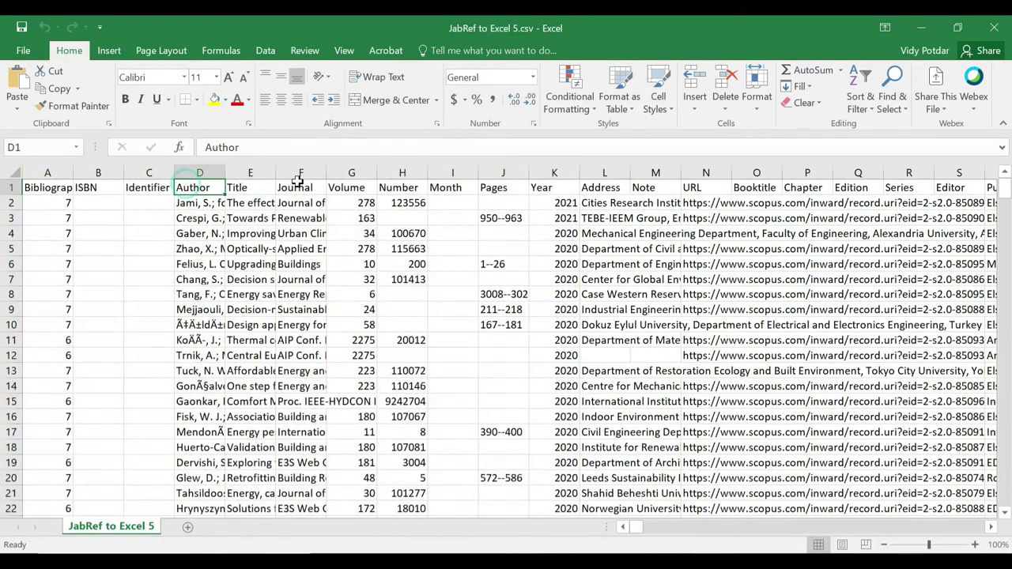
left_click(256, 188)
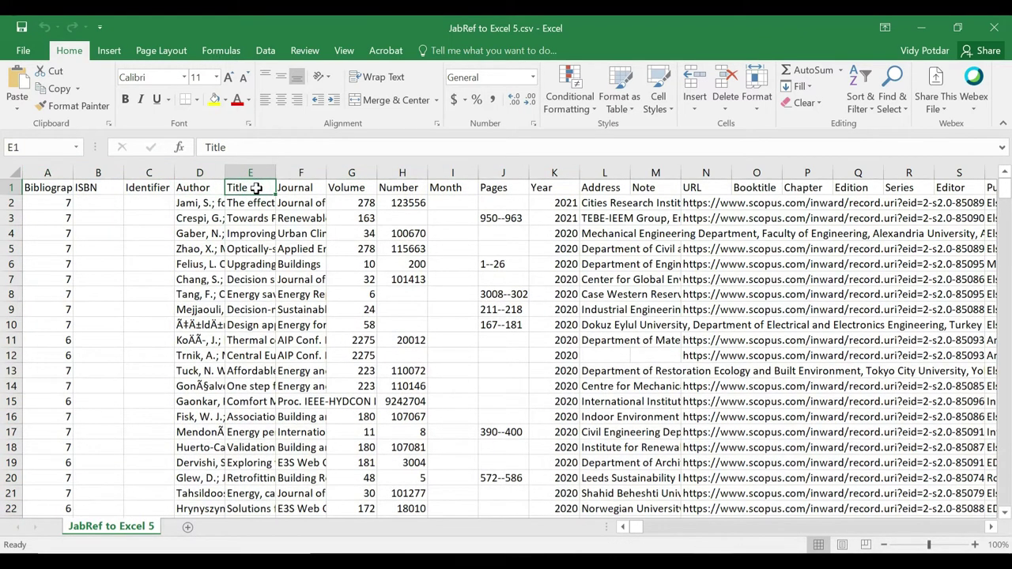
key("ctrl+b")
left_click(301, 187)
key("ctrl+b")
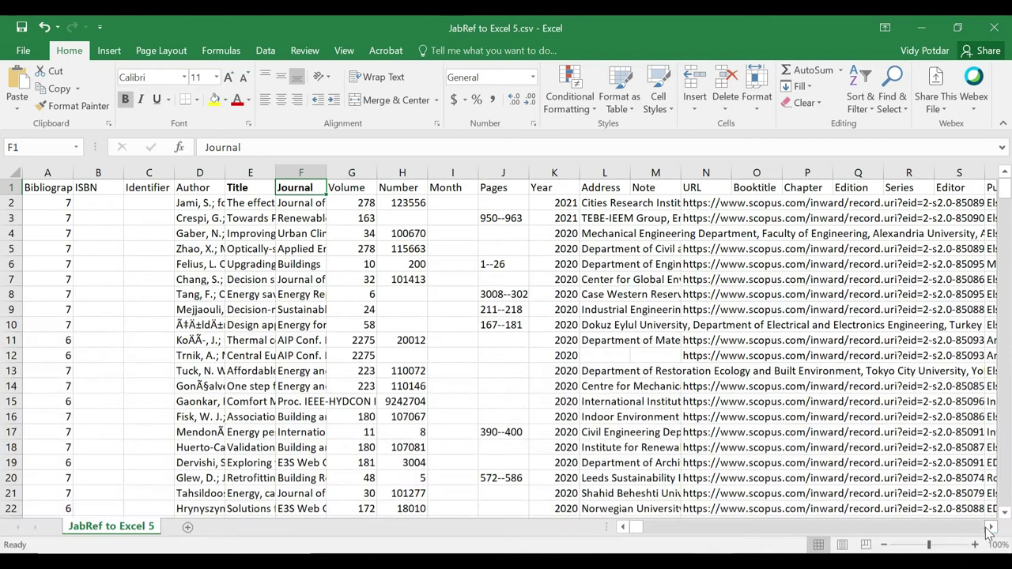
left_click(552, 187)
key("ctrl+b")
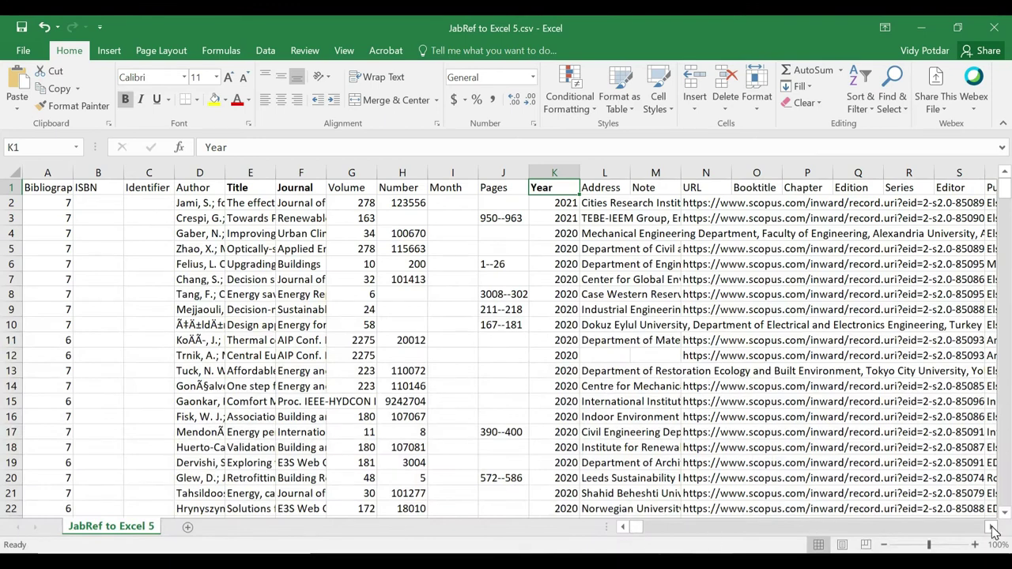
left_click_drag(994, 529, 994, 530)
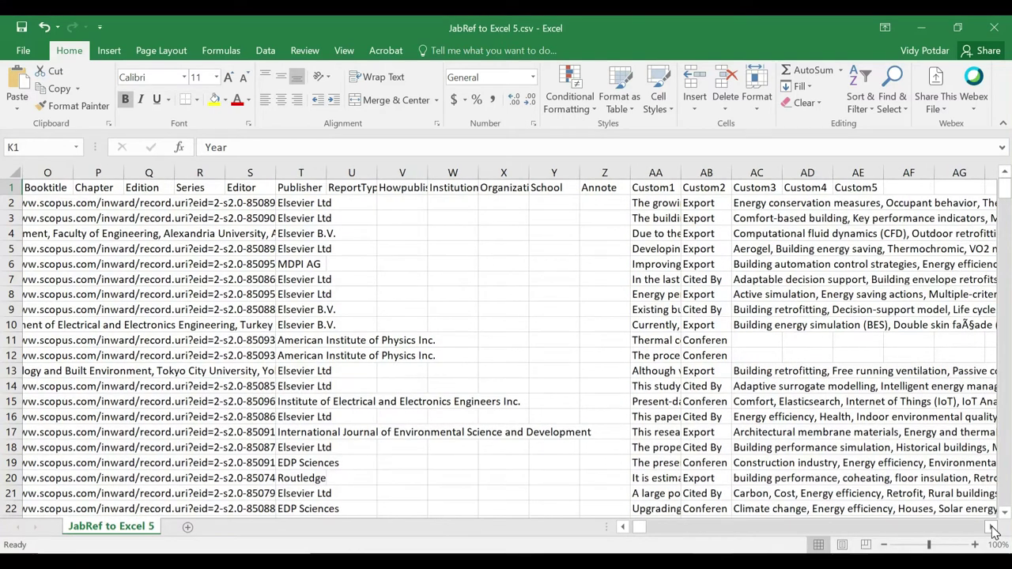
- Replace the Custom1 heading in AA1 with a bold 'Abstract'
left_click(659, 203)
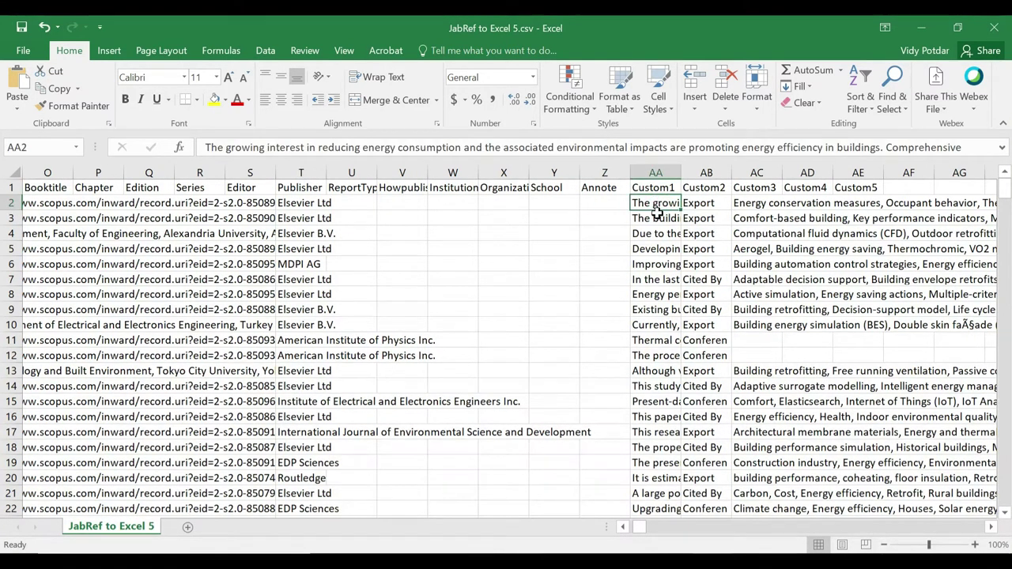
left_click(656, 188)
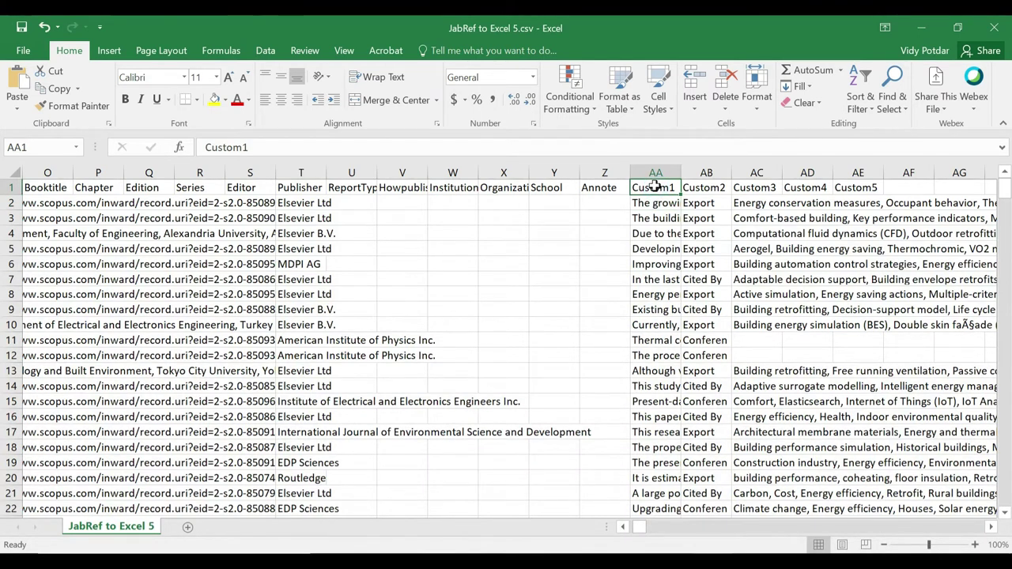
type("Ab")
key("ctrl+v")
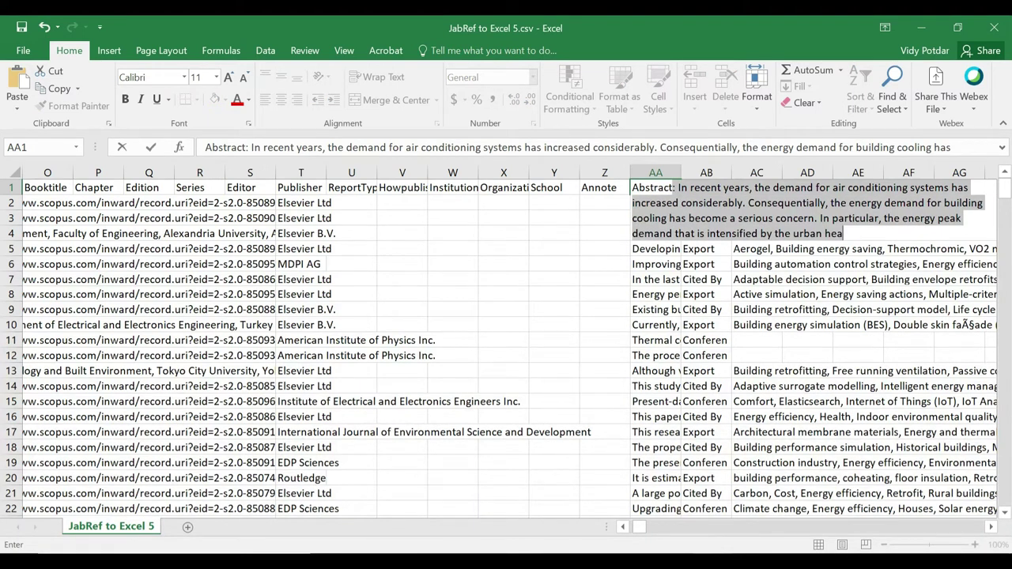
key("Delete")
key("Return")
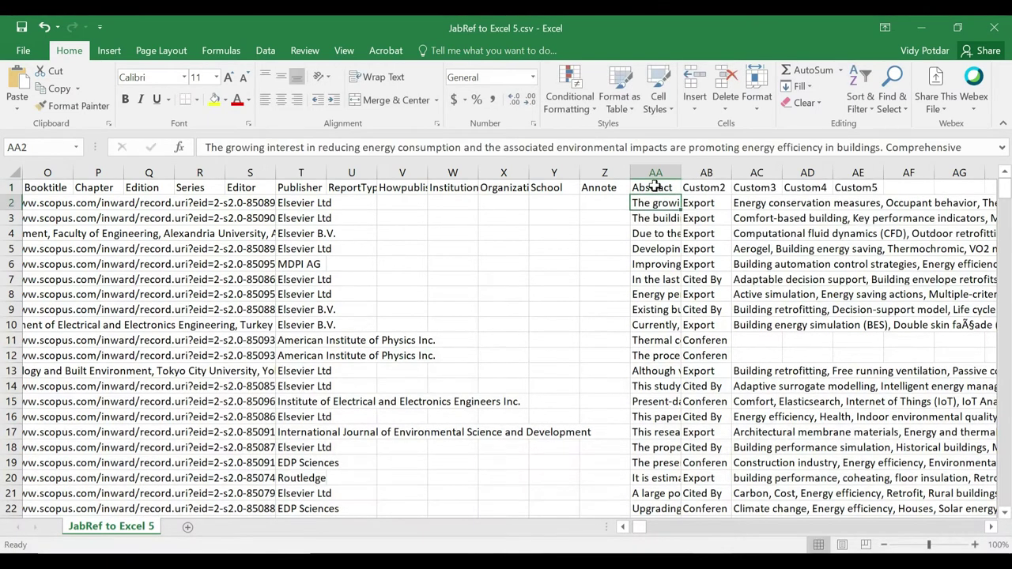
left_click(655, 187)
key("ctrl+b")
- Rename the Custom3 heading in AC1 to a bold 'Keywords'
left_click(747, 192)
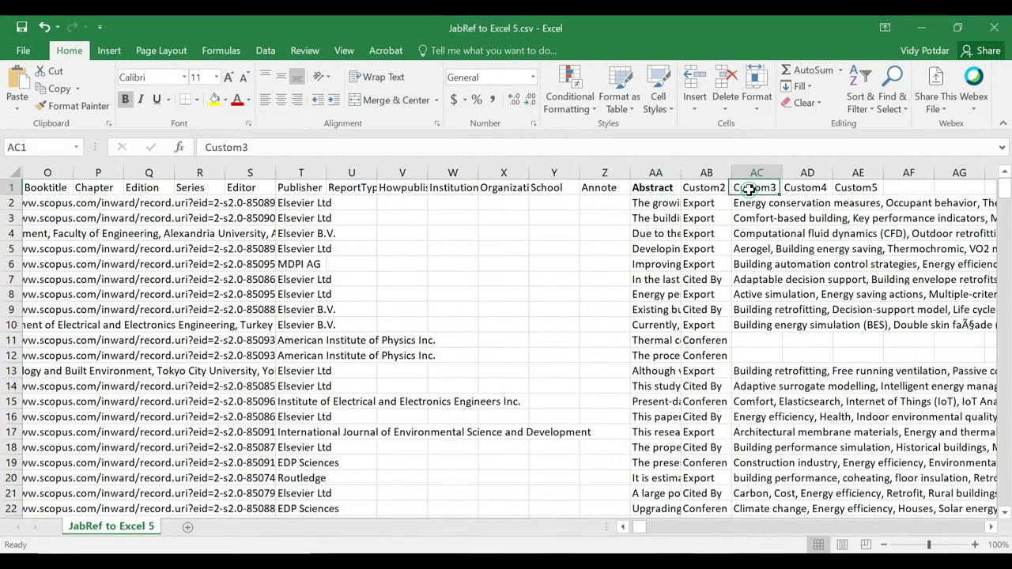
left_click(285, 149)
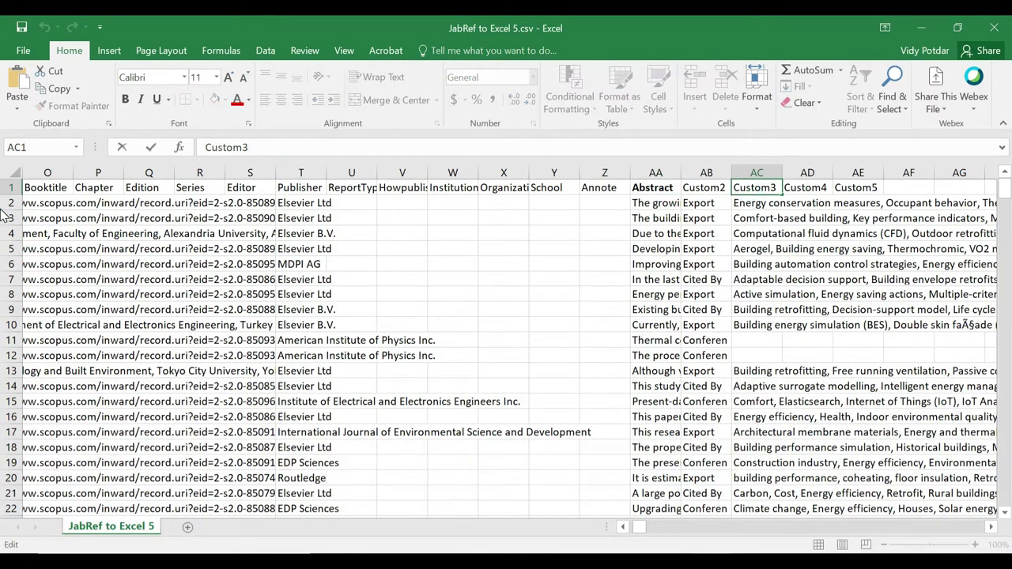
key("BackSpace")
key("BackSpace")
key("BackSpace")
key("BackSpace")
key("BackSpace")
key("BackSpace")
key("BackSpace")
type("Keywords")
key("Return")
left_click(768, 187)
left_click(768, 187)
key("ctrl+b")
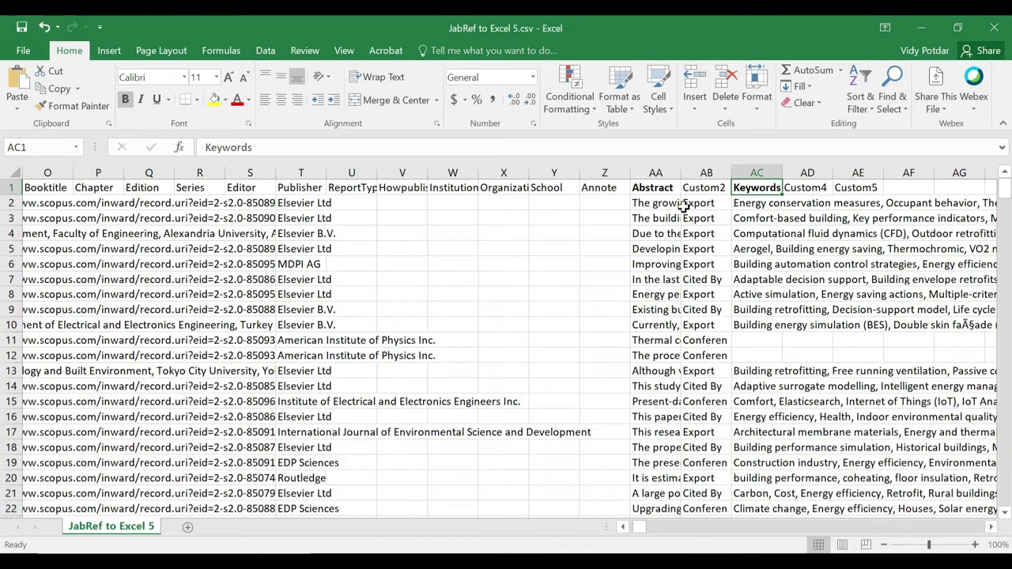
- Hide columns A–D, the Volume through Pages columns, and columns L–Z
left_click_drag(633, 529, 621, 531)
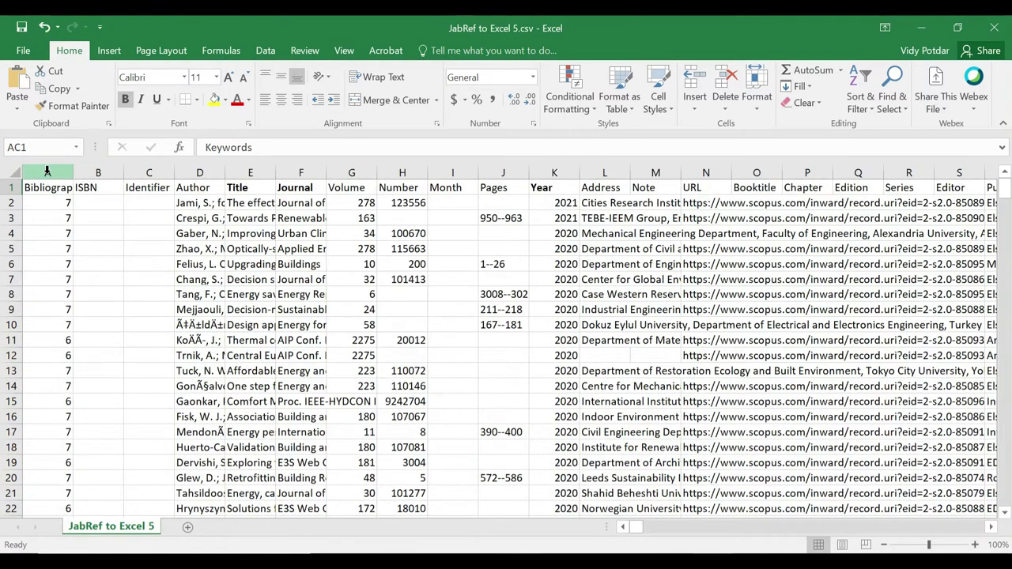
left_click_drag(47, 172, 196, 173)
right_click(195, 174)
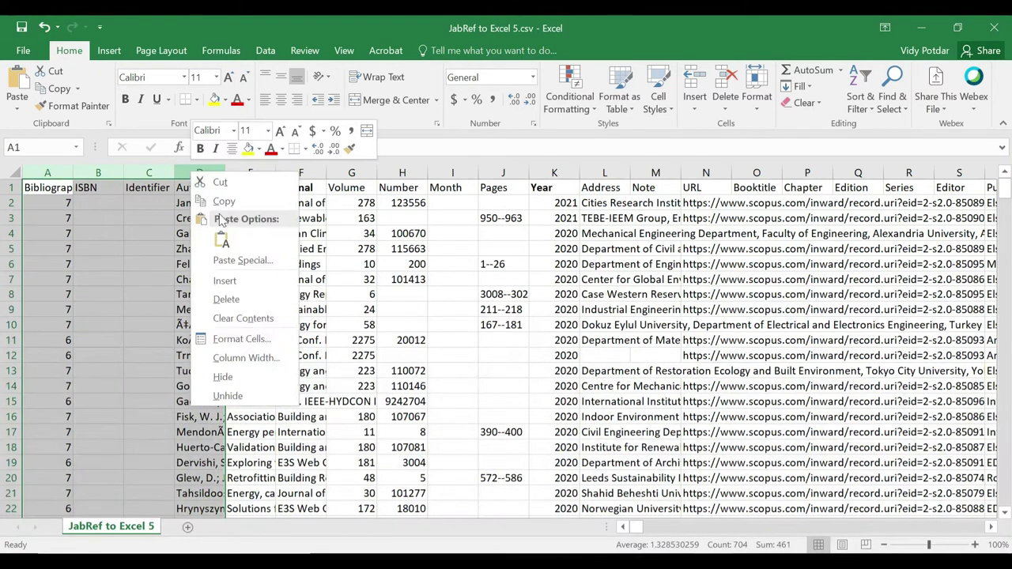
left_click(243, 382)
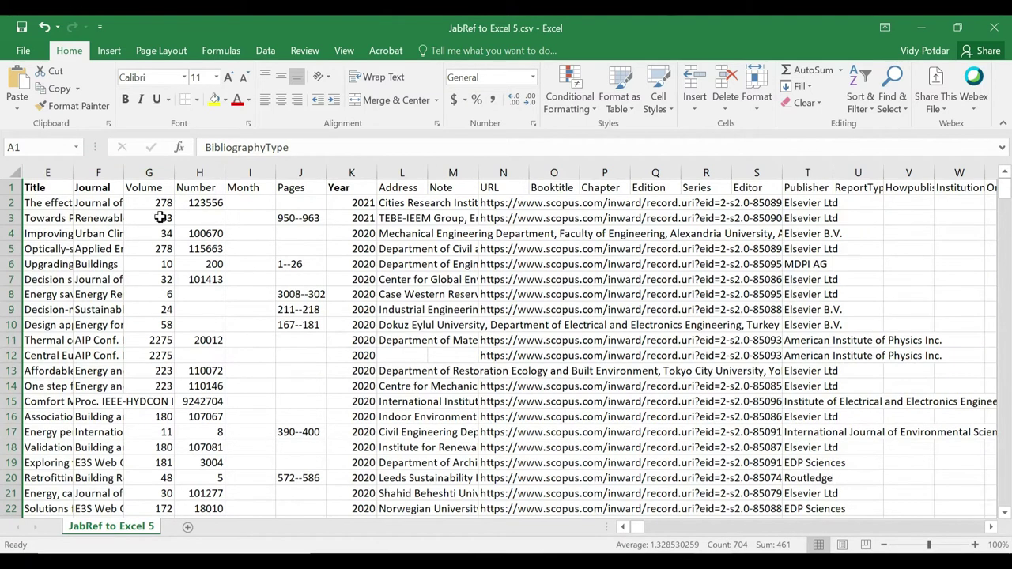
left_click_drag(149, 171, 331, 171)
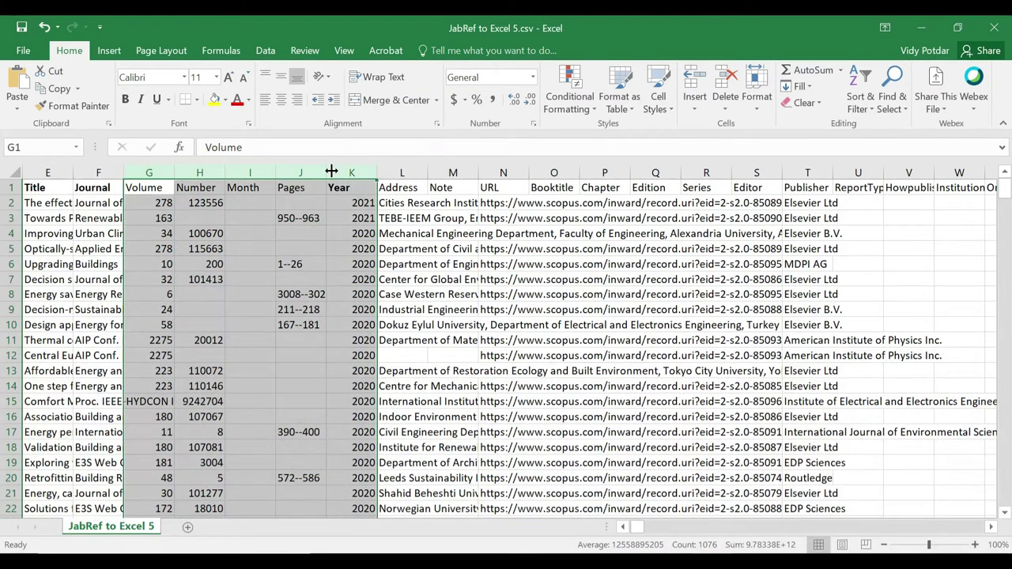
left_click(291, 172)
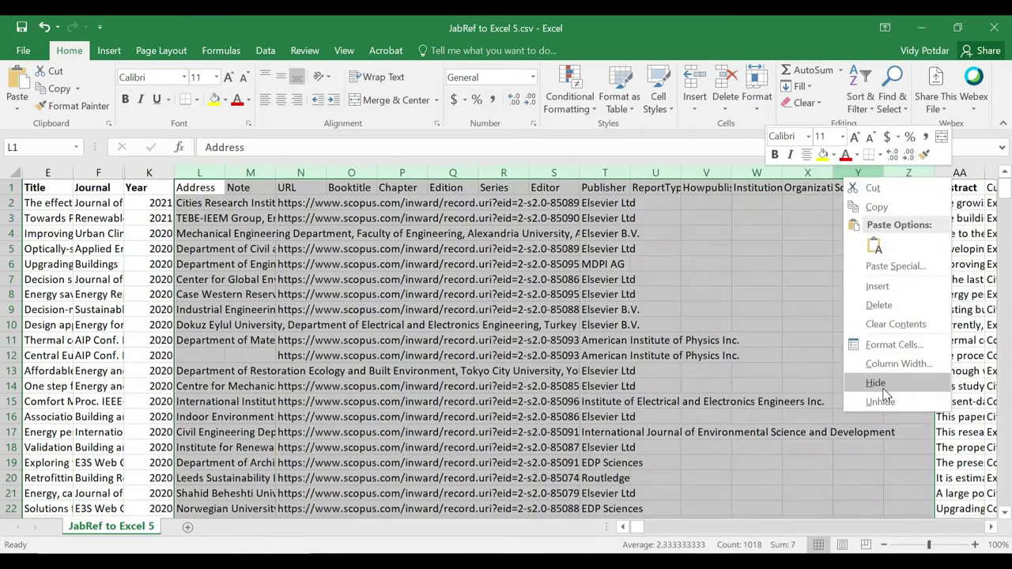
left_click(885, 387)
- Hide the Custom2 column, then Custom4 and Custom5 together
left_click(264, 173)
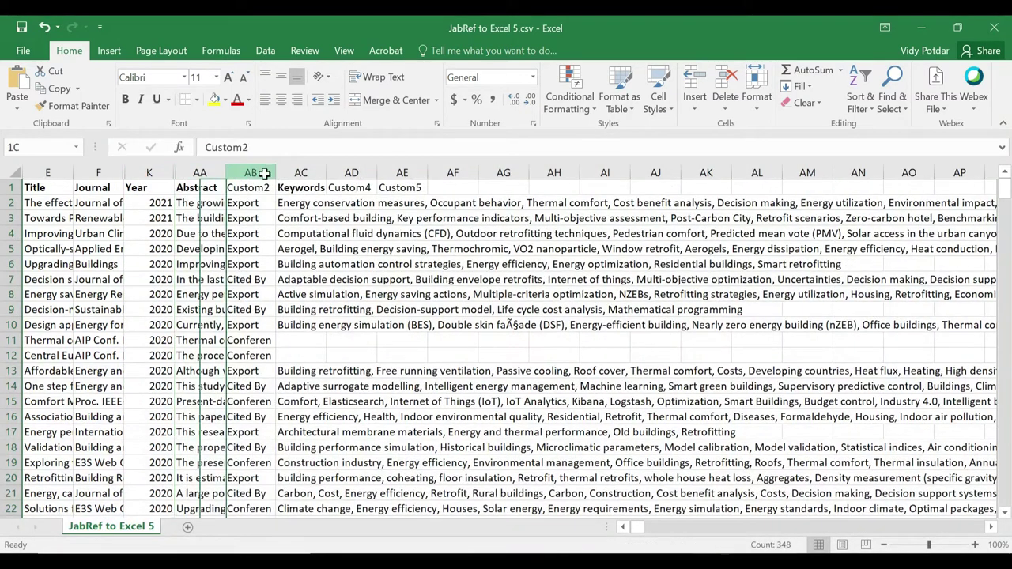
right_click(263, 174)
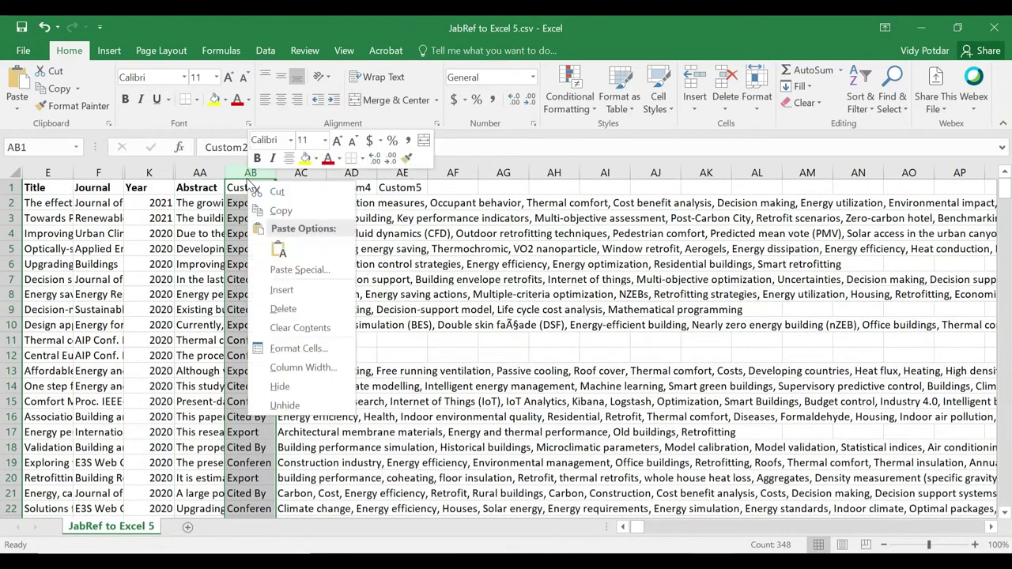
left_click(285, 391)
left_click(308, 171)
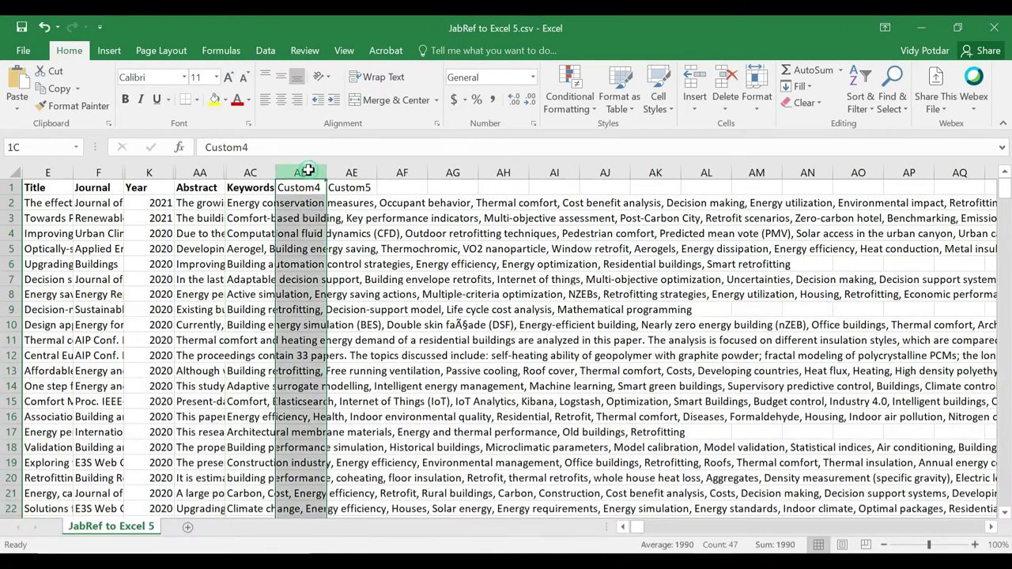
left_click_drag(307, 172, 351, 172)
right_click(364, 177)
left_click(402, 374)
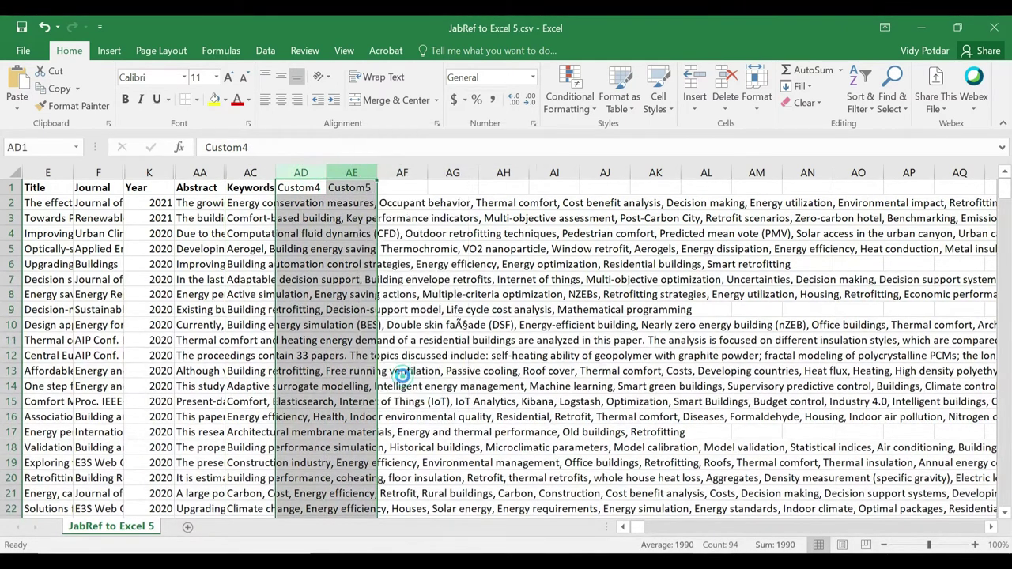
- Hide the remaining Custom2, Custom4 and Custom5 columns one at a time
right_click(303, 176)
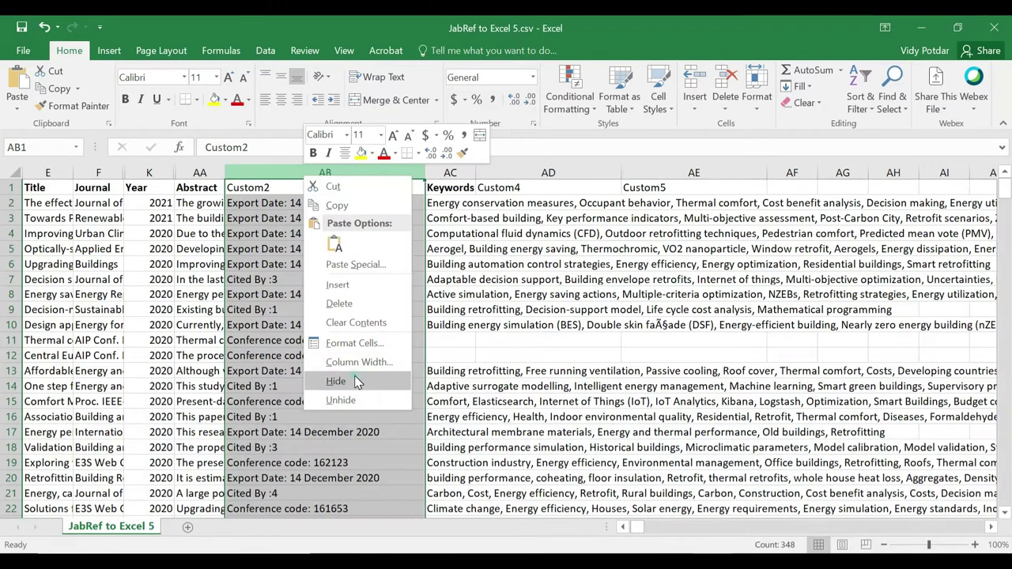
left_click(356, 382)
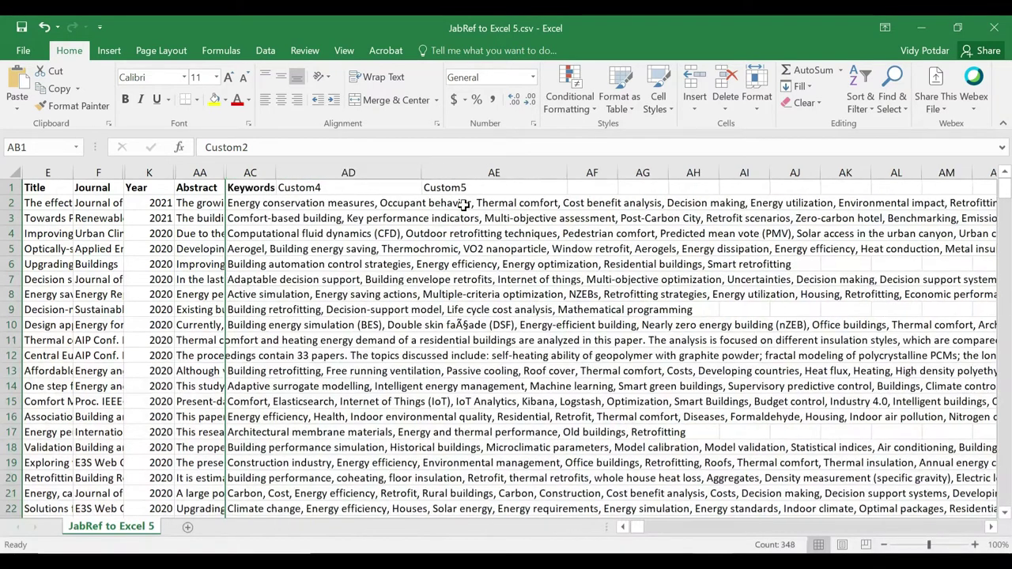
left_click(315, 166)
right_click(315, 172)
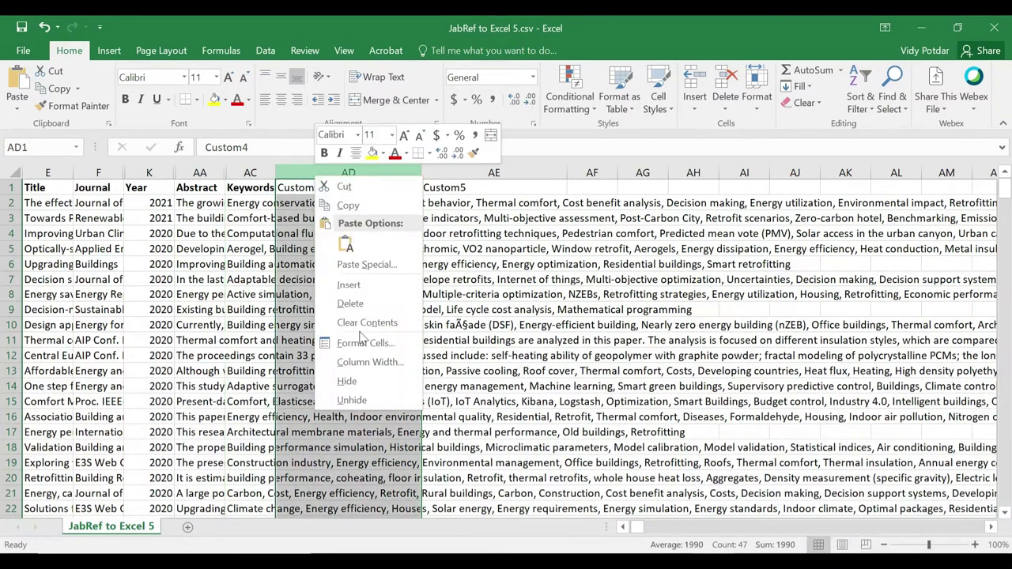
left_click(368, 376)
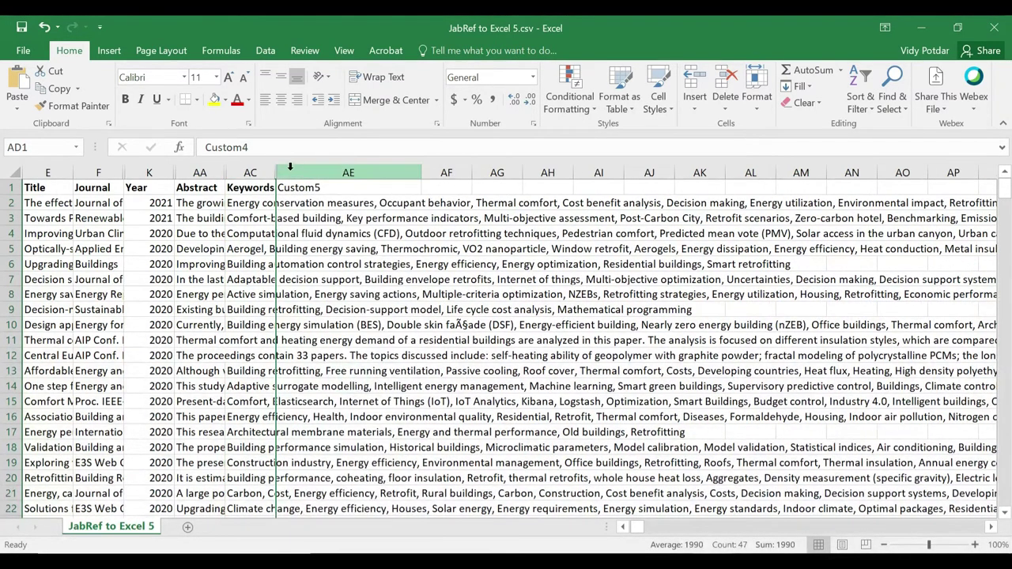
left_click(314, 173)
right_click(314, 172)
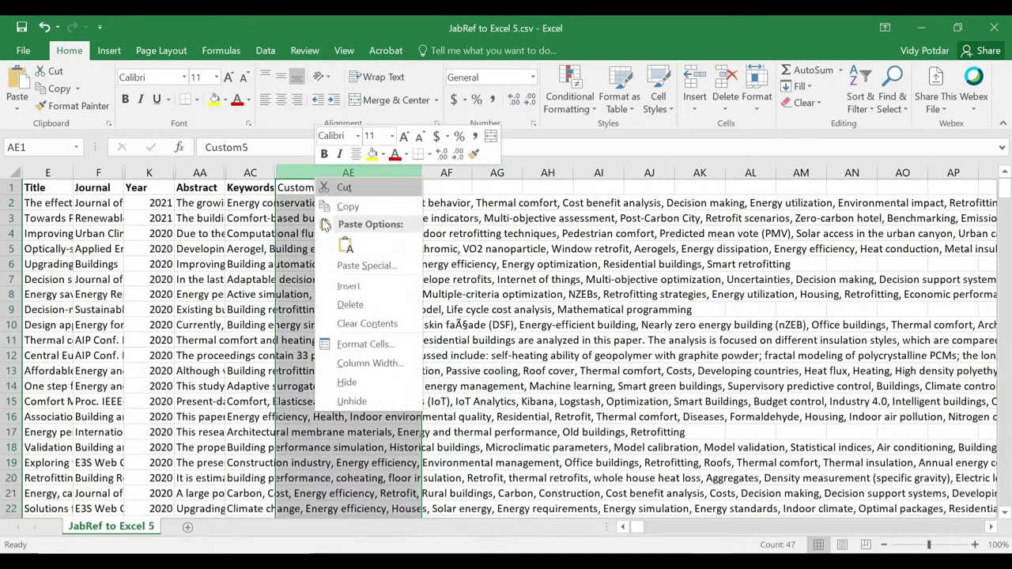
left_click(356, 382)
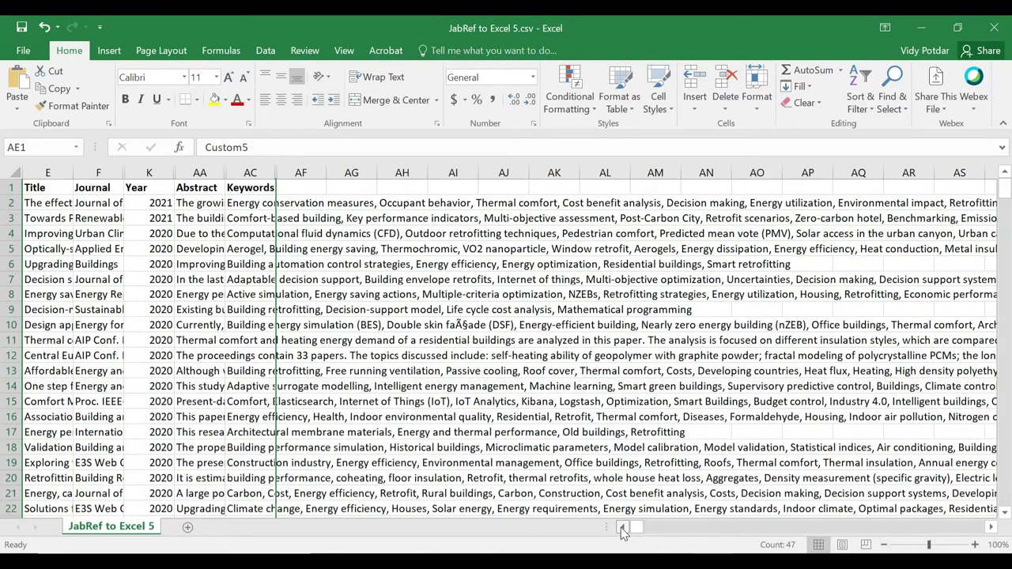
- Widen the Title, Abstract and Keywords columns by dragging their header borders
left_click_drag(76, 175, 242, 172)
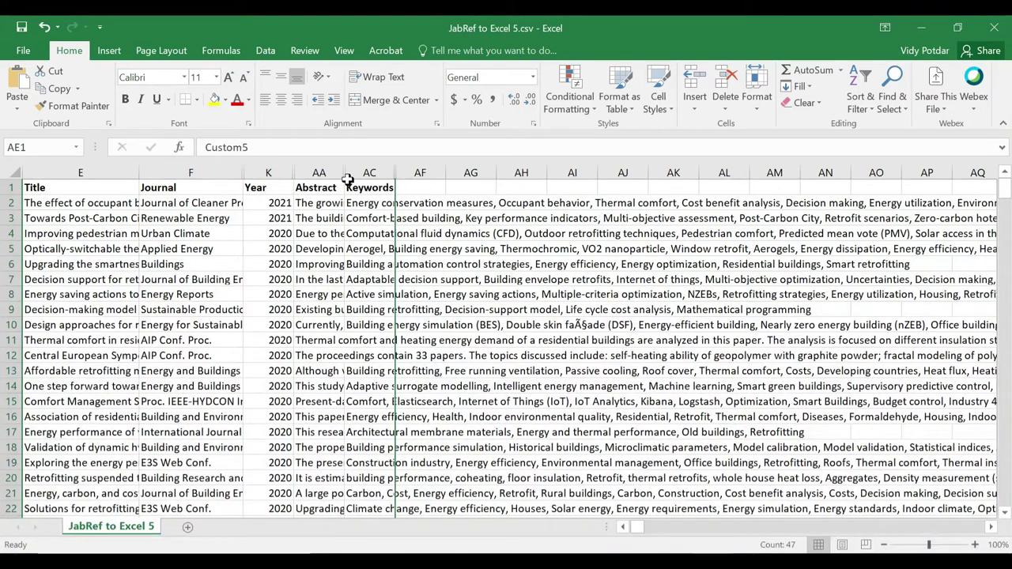
left_click_drag(344, 174, 682, 169)
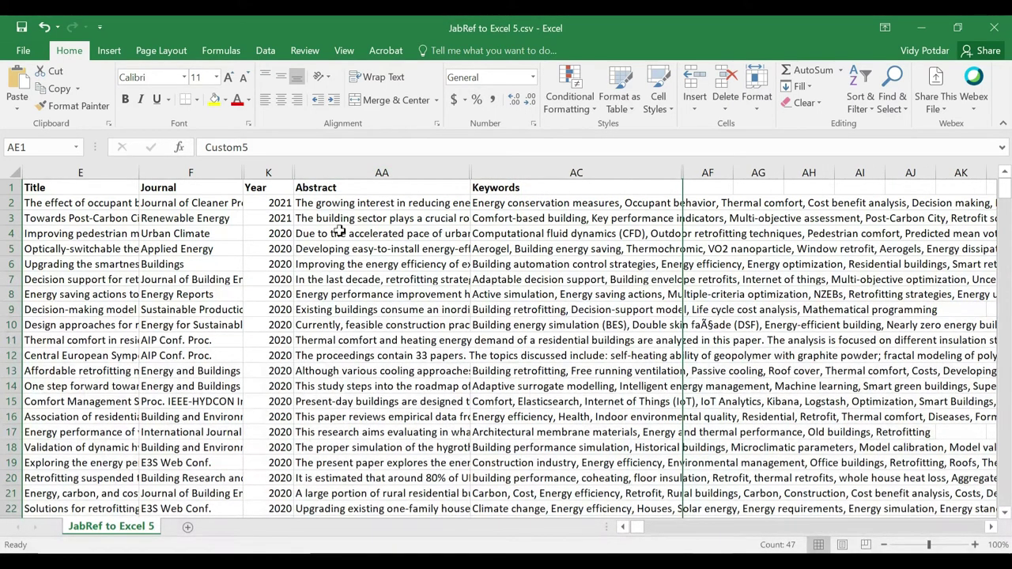
left_click_drag(1005, 187, 1007, 174)
- Turn Wrap Text off for the whole sheet so rows stay single-line
left_click(15, 173)
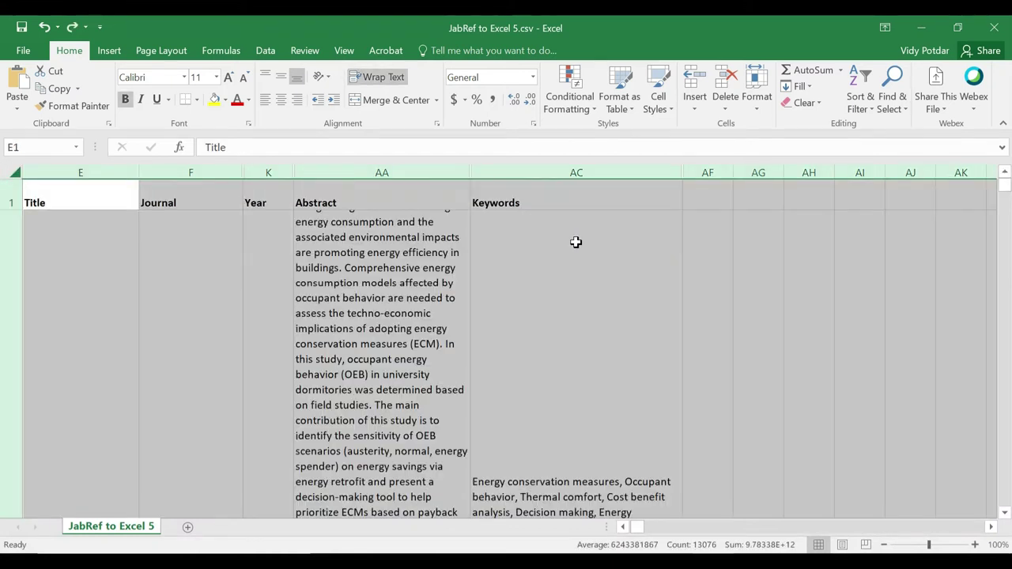
left_click(553, 269)
left_click(376, 82)
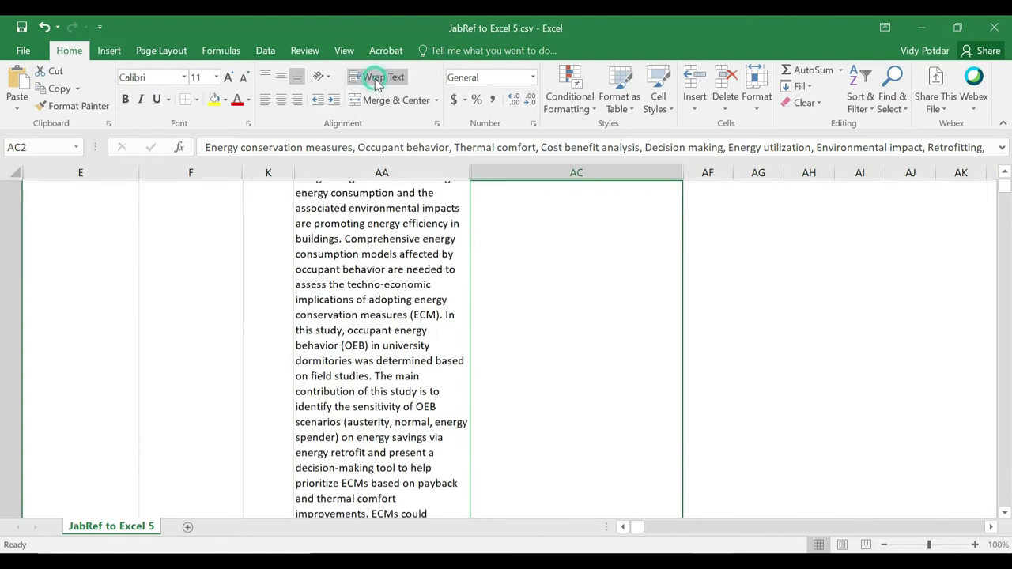
left_click(14, 172)
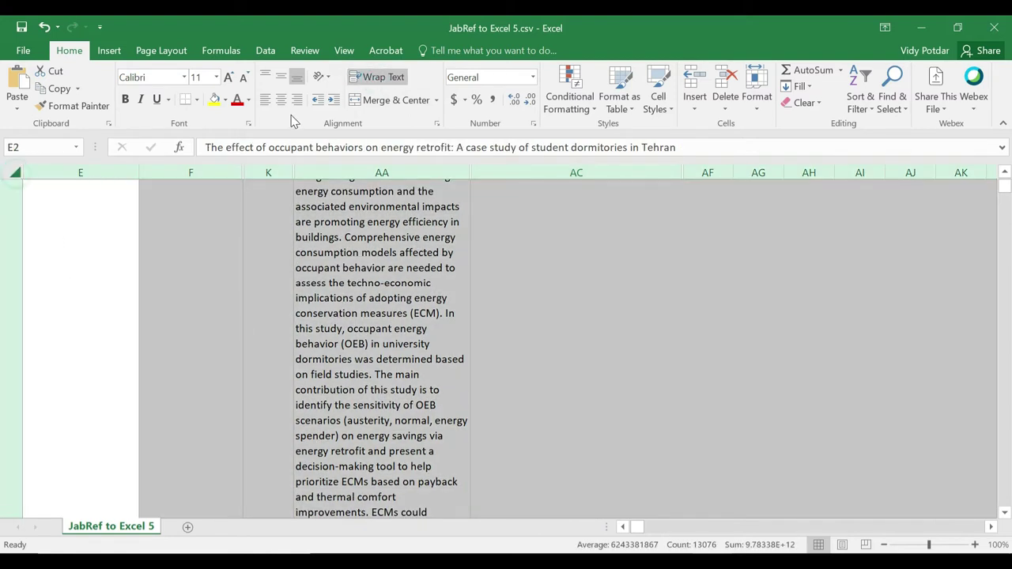
left_click(376, 77)
left_click(405, 282)
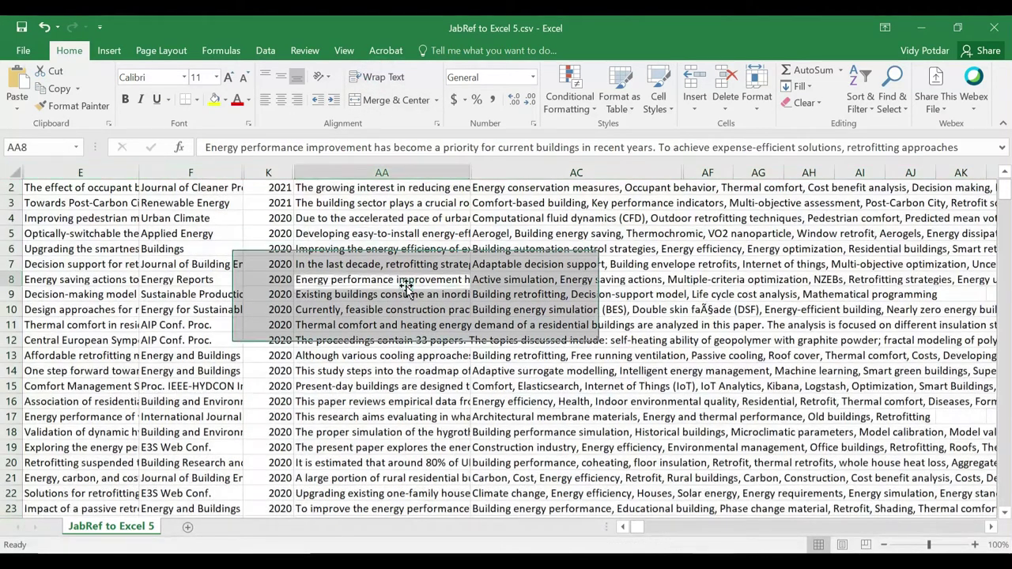
scroll(229, 251, "up", 1)
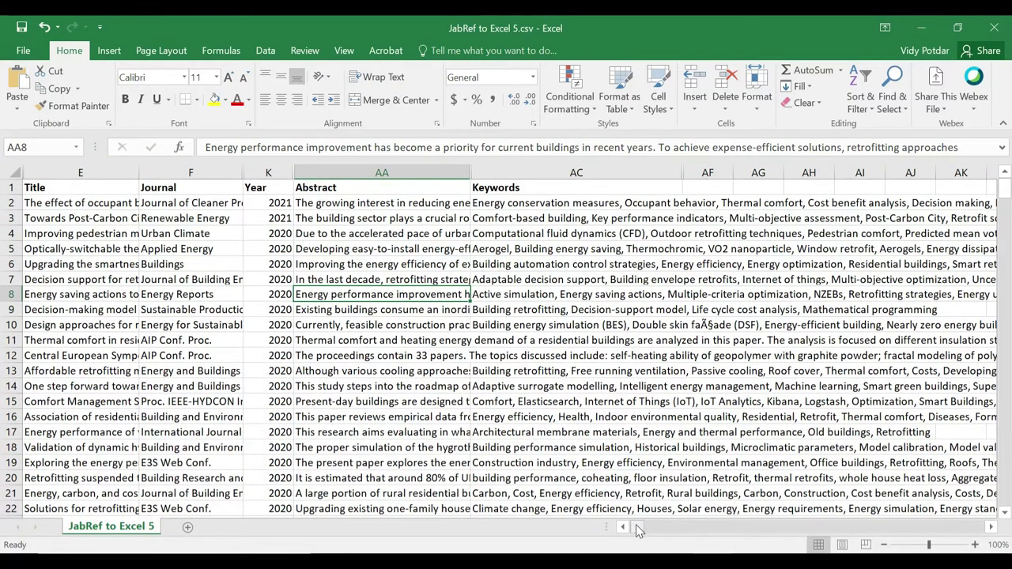
left_click(994, 528)
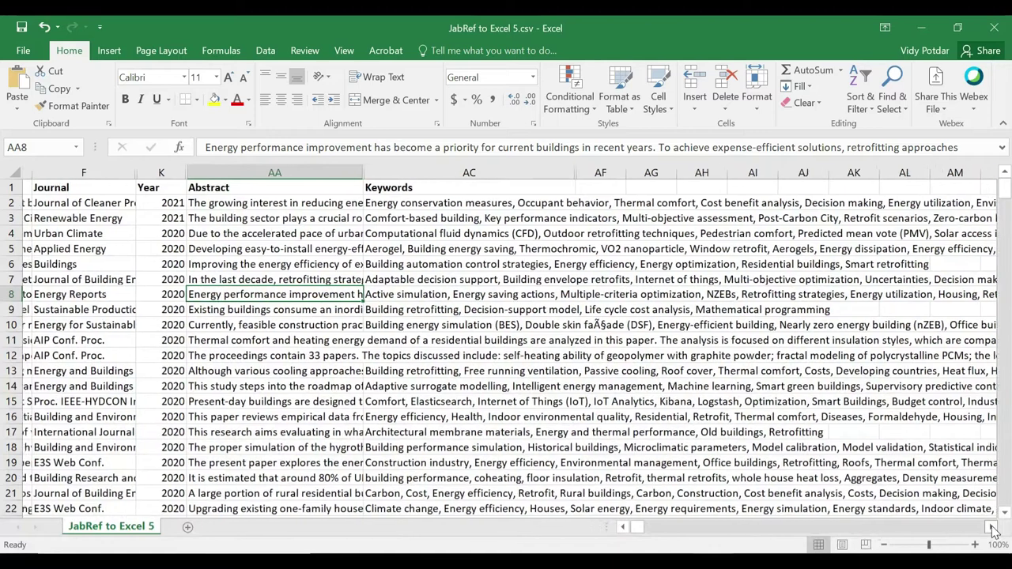
left_click(994, 529)
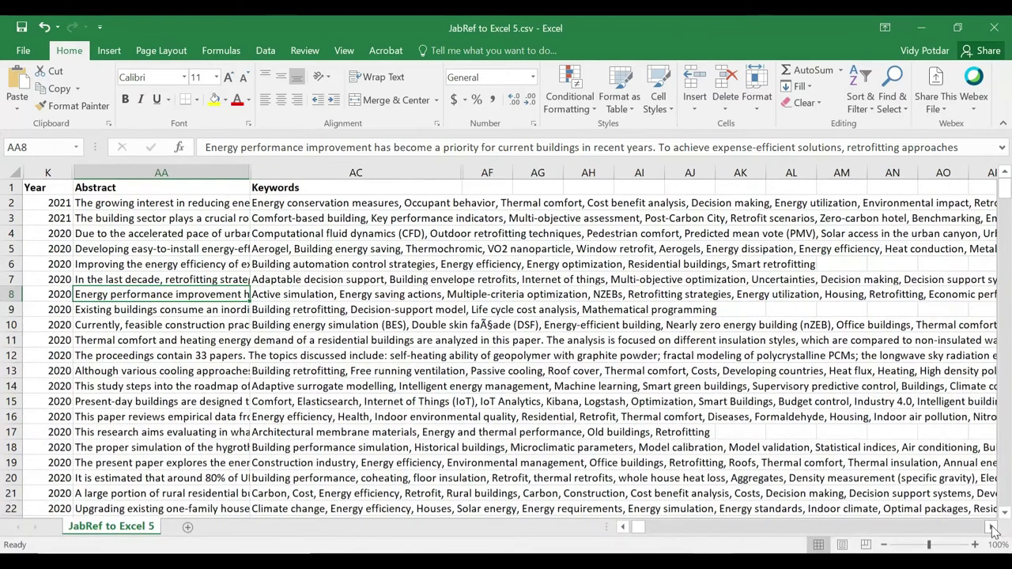
left_click(487, 187)
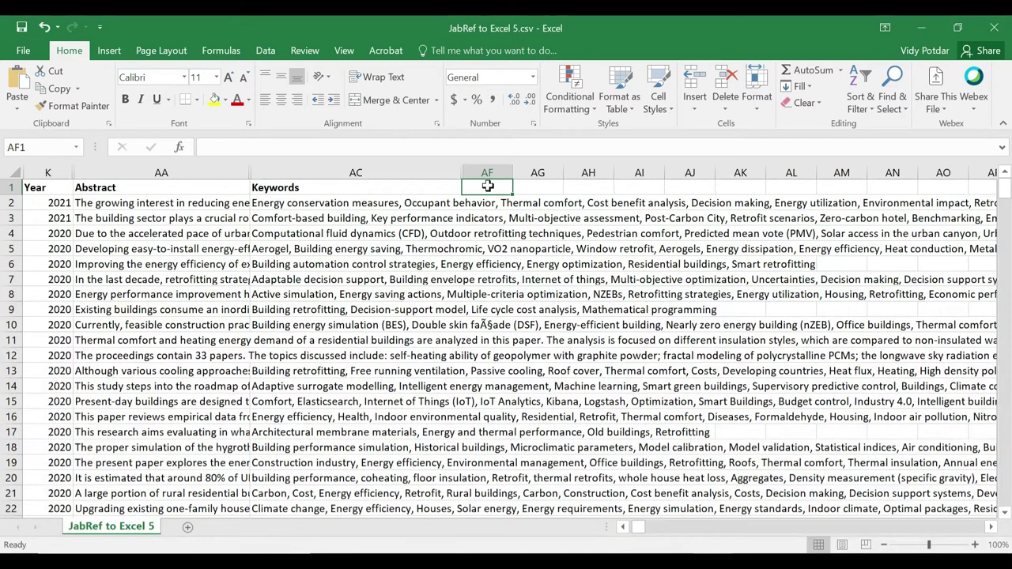
- Insert two blank rows above the header row
left_click(13, 188)
right_click(13, 188)
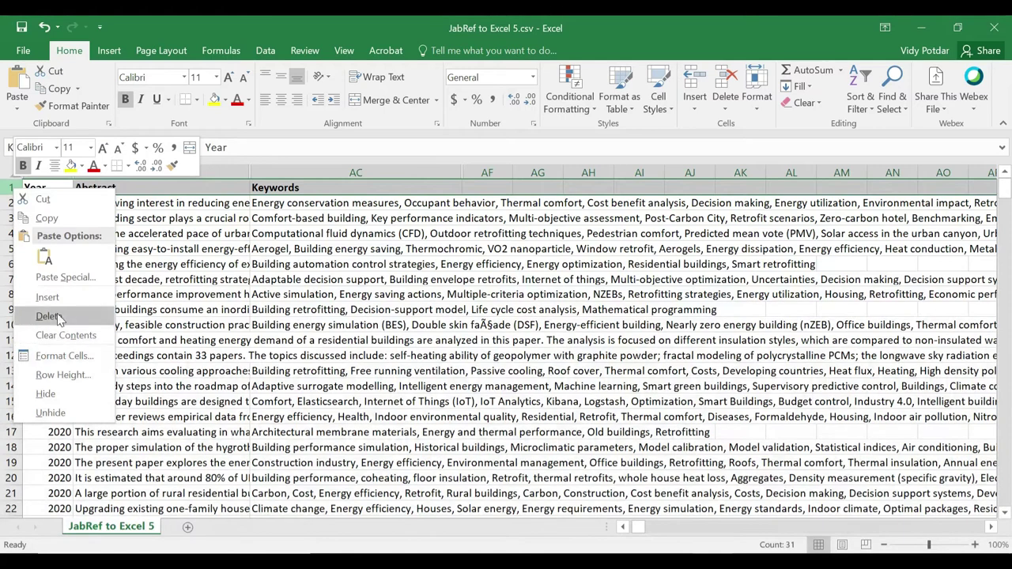
key("Escape")
key("ctrl+shift+plus")
right_click(12, 188)
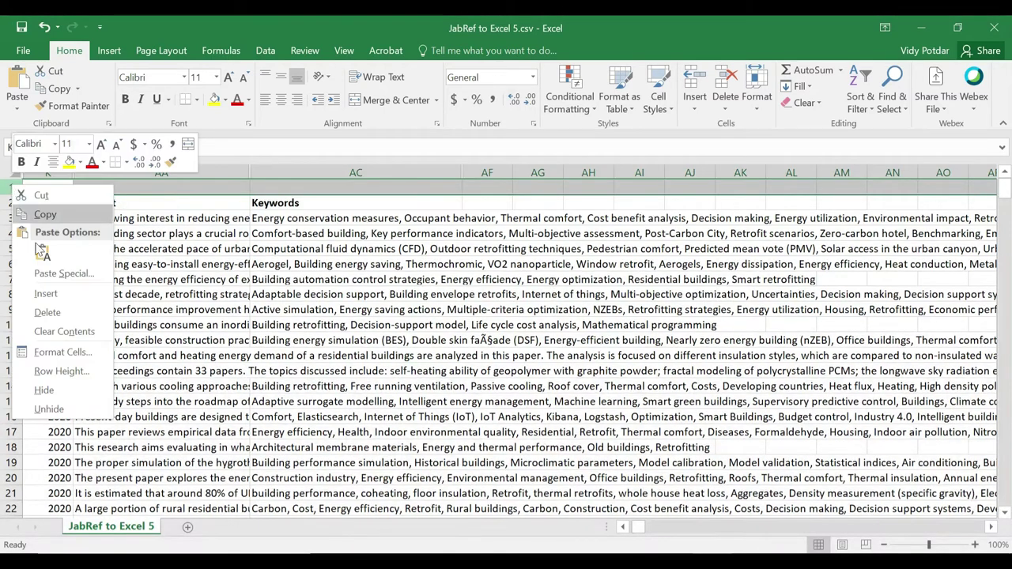
left_click(45, 293)
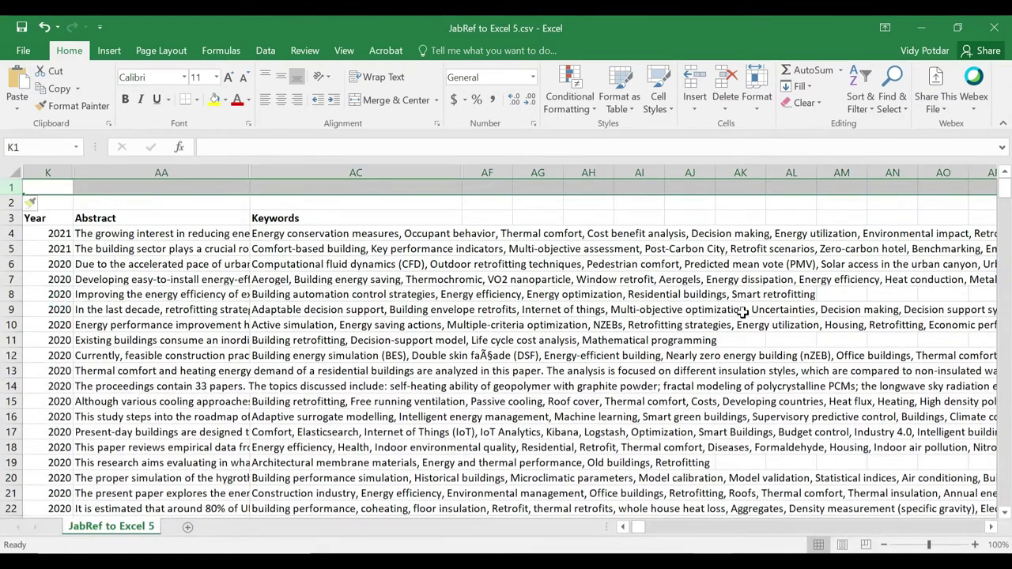
left_click(687, 340)
- Enter bold labels RQ1 in AF2 and RQ2 in AI2
left_click(487, 202)
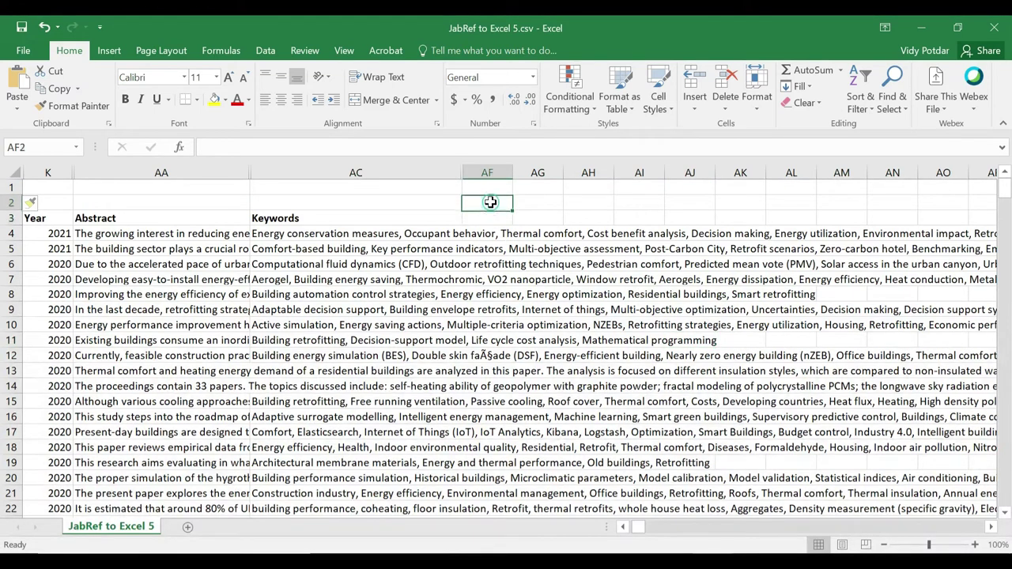
type("R")
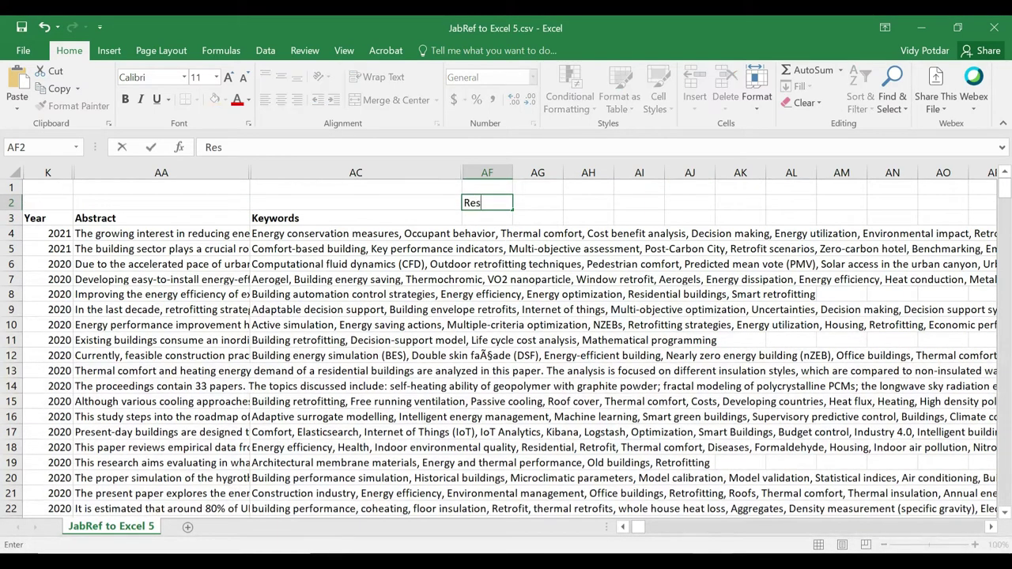
type("Q")
key("Tab")
key("Tab")
key("Tab")
key("Tab")
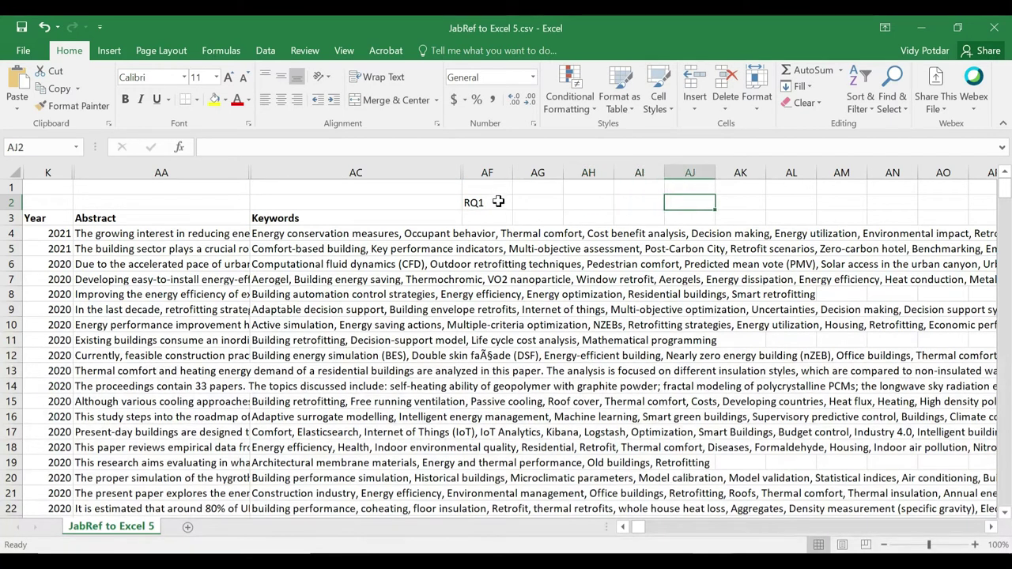
key("Left")
type("R")
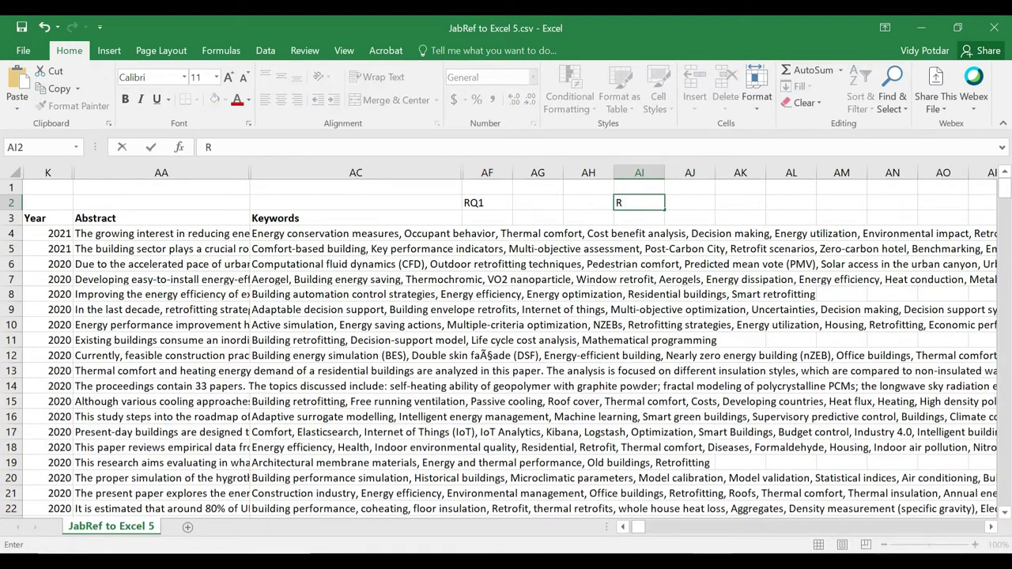
left_click(473, 204)
key("ctrl+b")
left_click(633, 203)
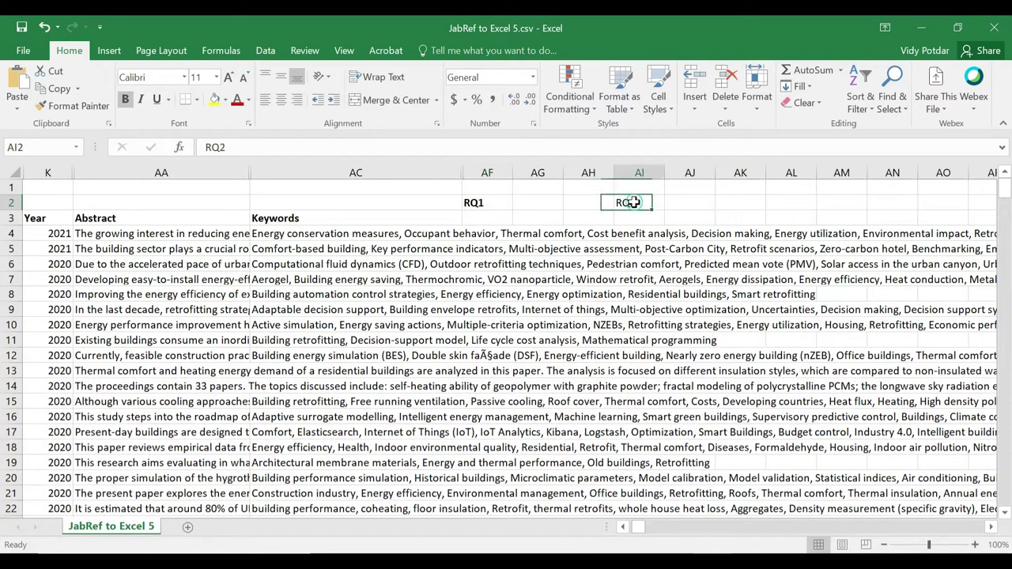
key("ctrl+b")
left_click(483, 220)
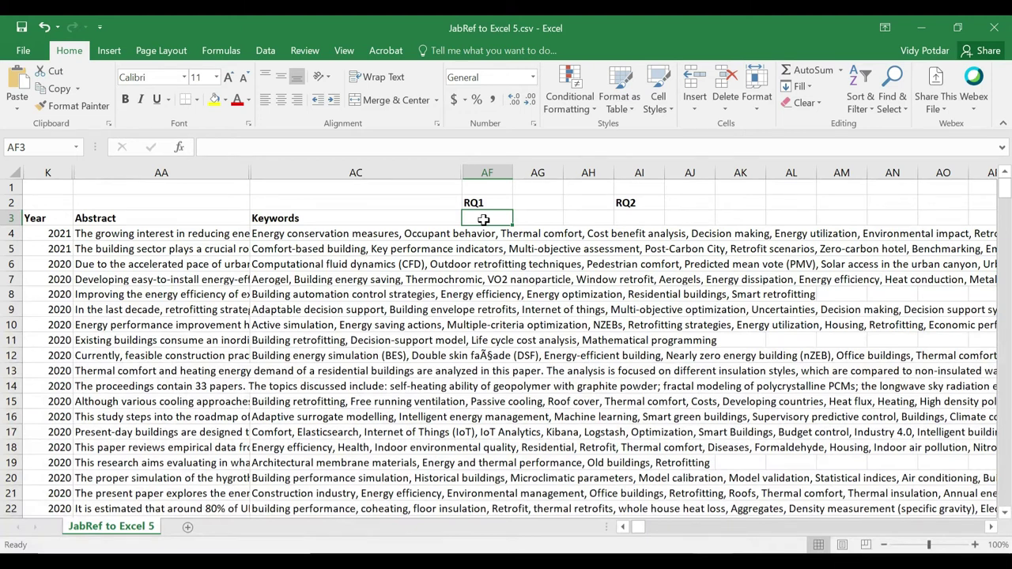
- Type 'Problem' in AF3 and a bold 'Solution' heading in AG3
type("Problem")
key("Tab")
left_click(486, 220)
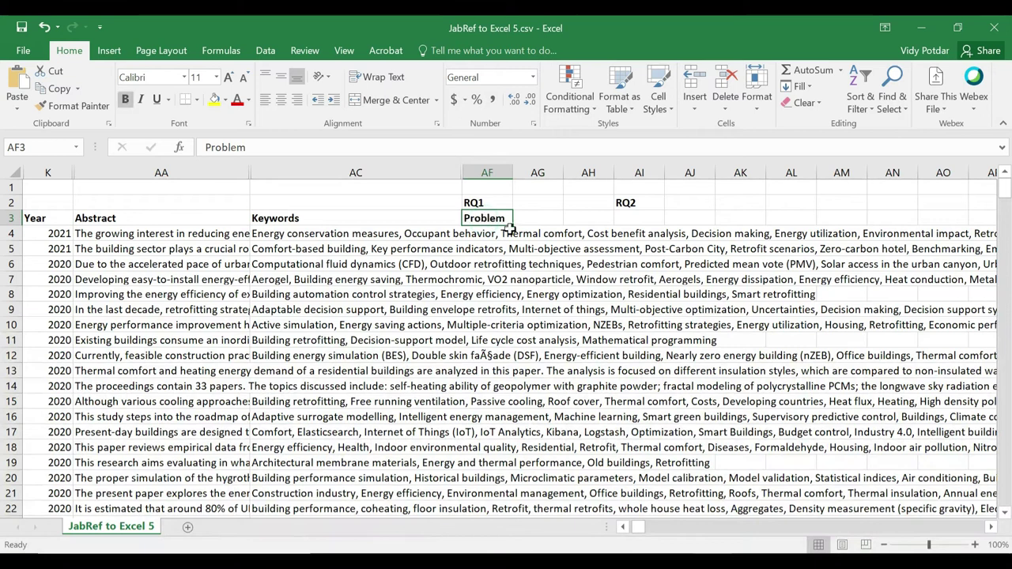
left_click(539, 218)
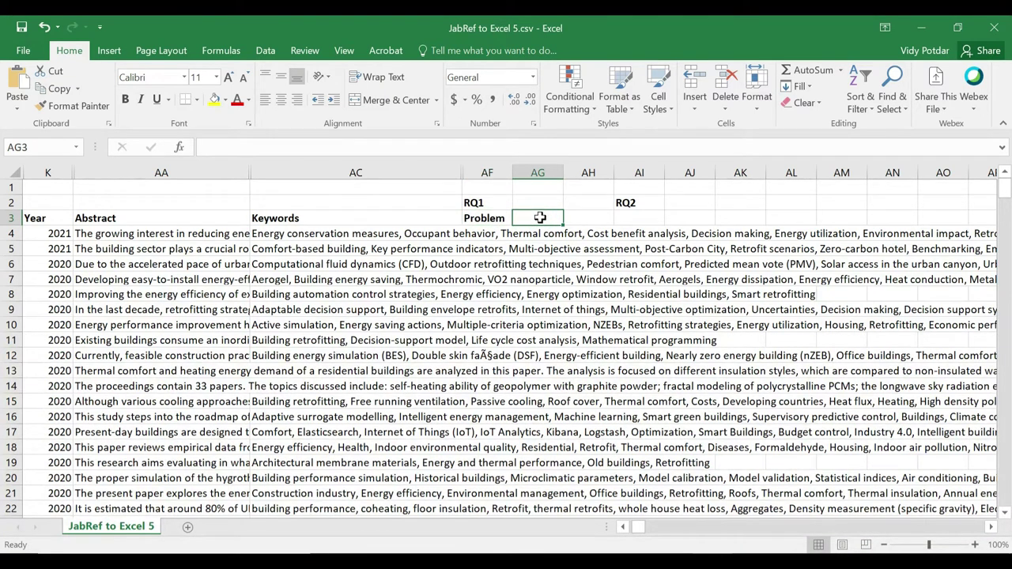
type("Solution")
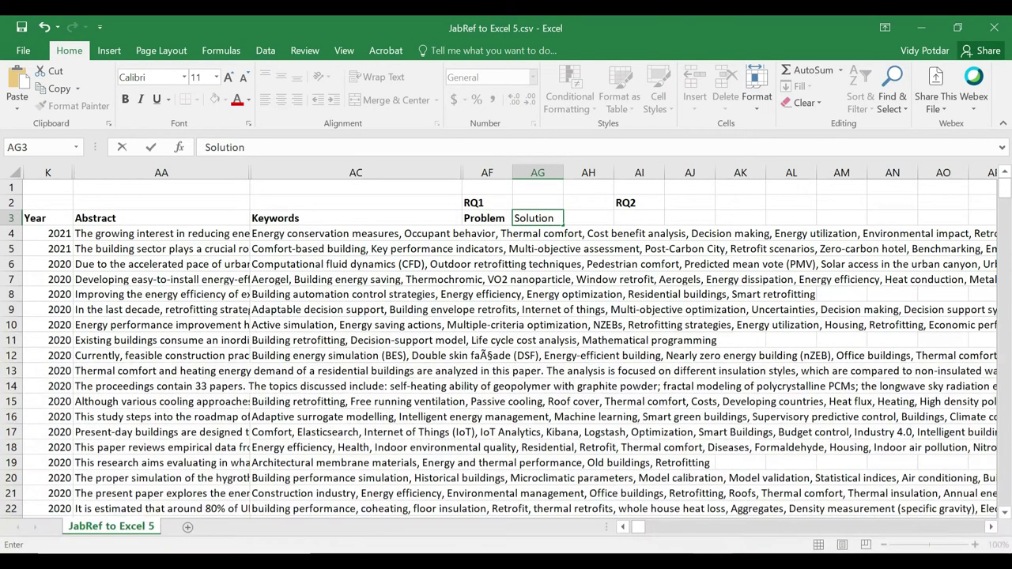
key("Return")
left_click(538, 217)
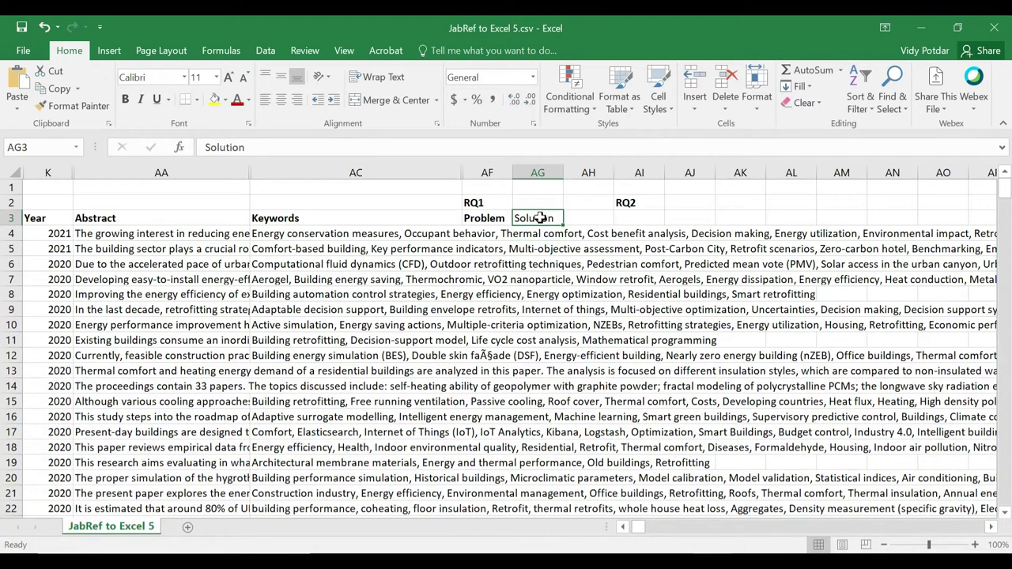
key("ctrl+b")
- Add a bold 'Methodology' heading in AI3
left_click(650, 218)
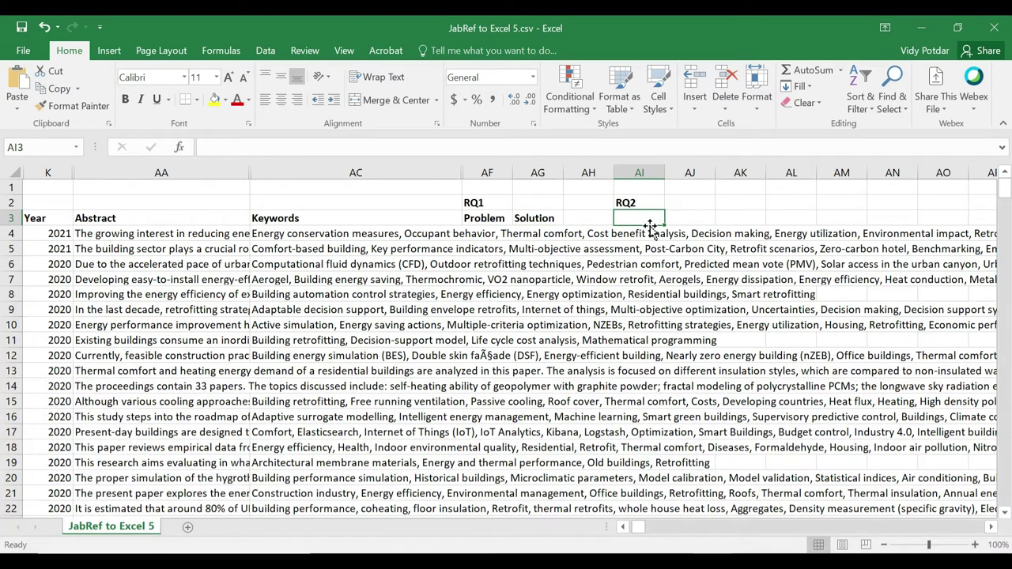
type("Methodology")
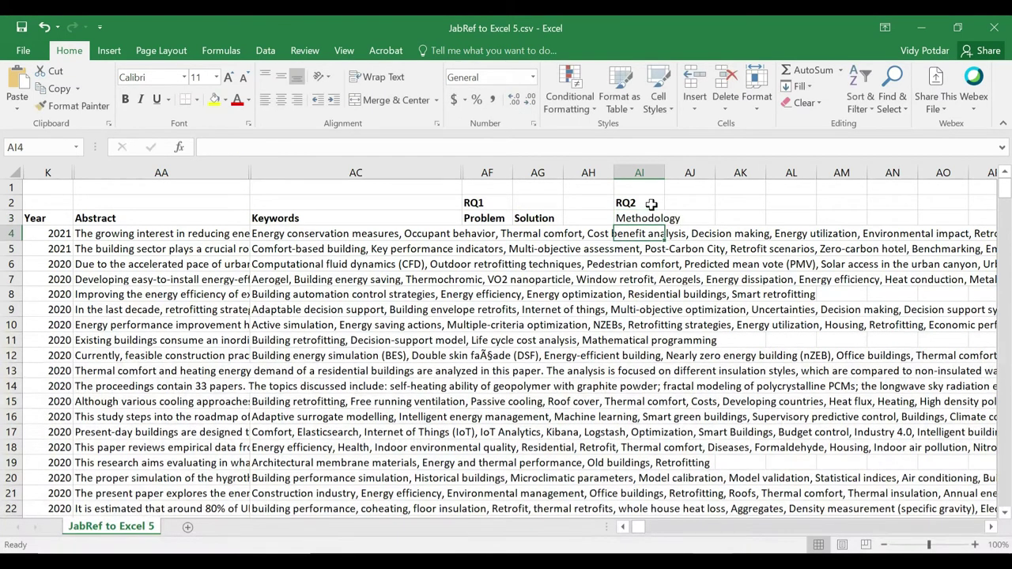
left_click(638, 219)
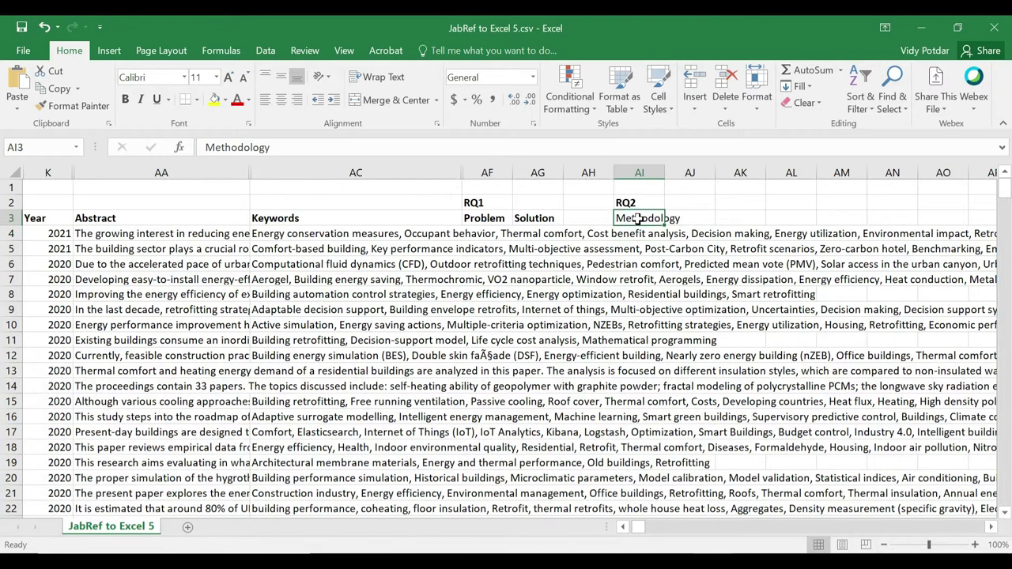
key("ctrl+b")
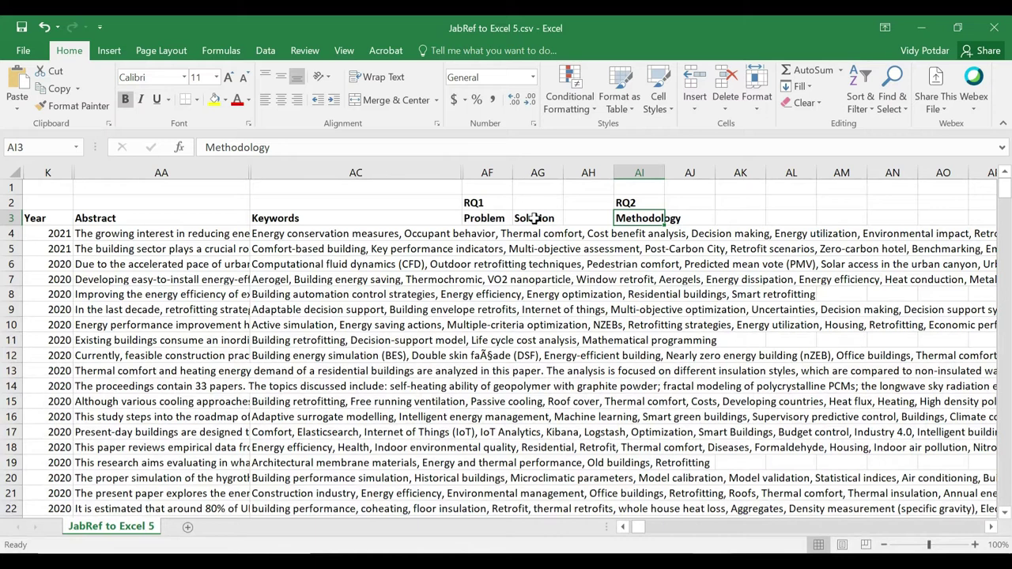
- Enter Sample 1, Sample 2 and Sample 3 in AF4, AG4 and AI4
left_click(491, 231)
left_click(479, 204)
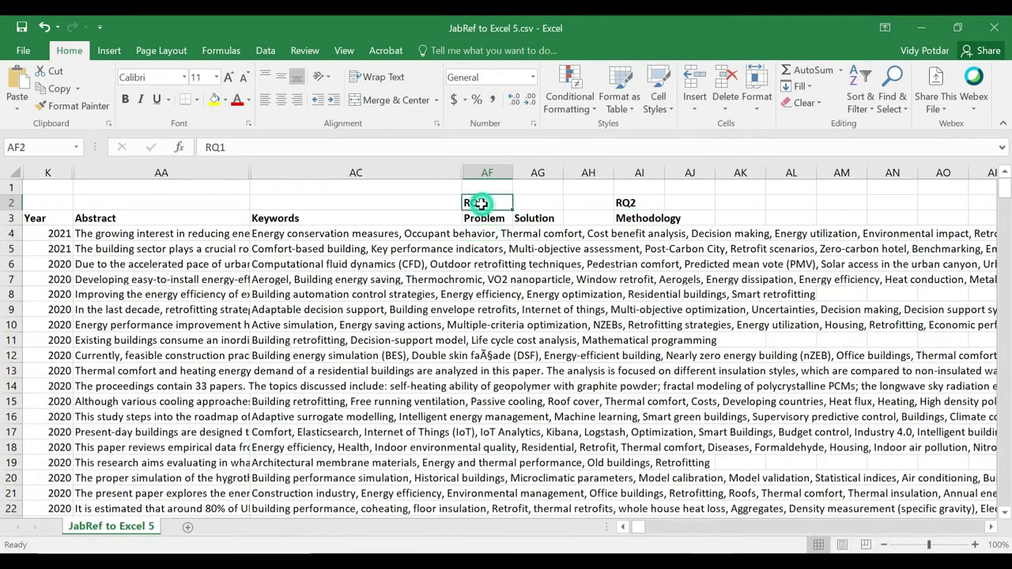
left_click(479, 233)
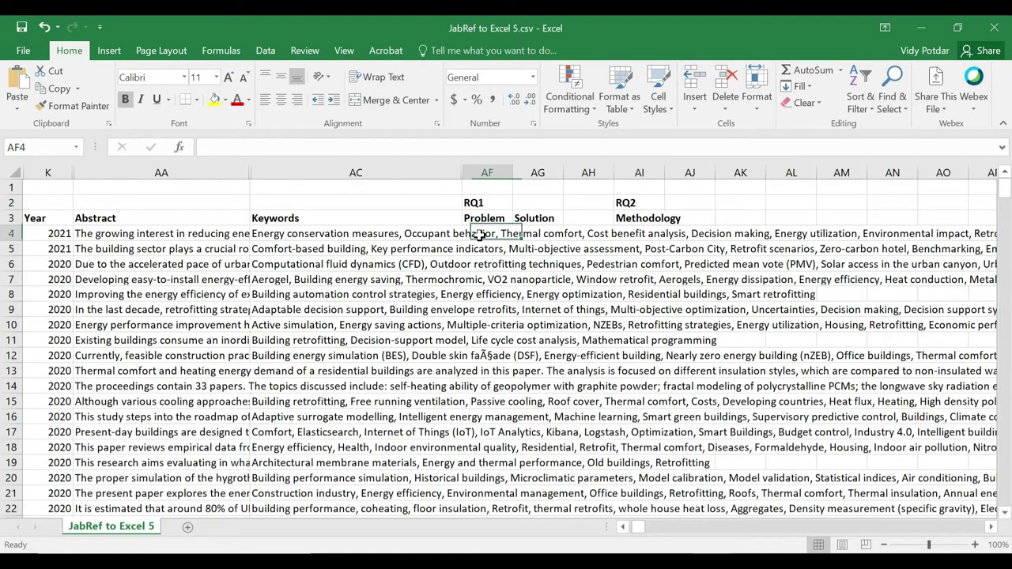
type("Sample 1")
key("Tab")
type("Sa")
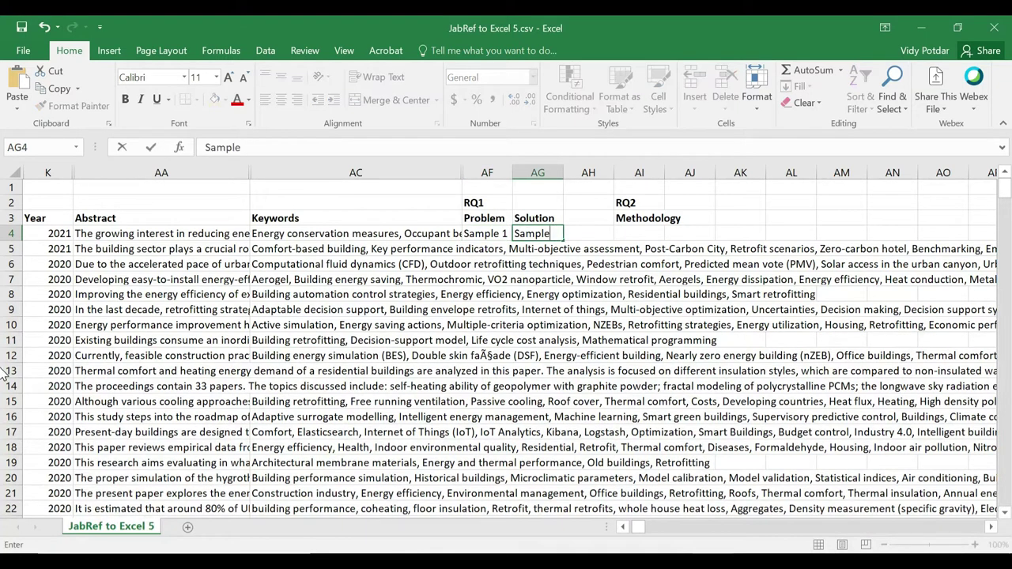
type("mple 2")
key("Tab")
key("Tab")
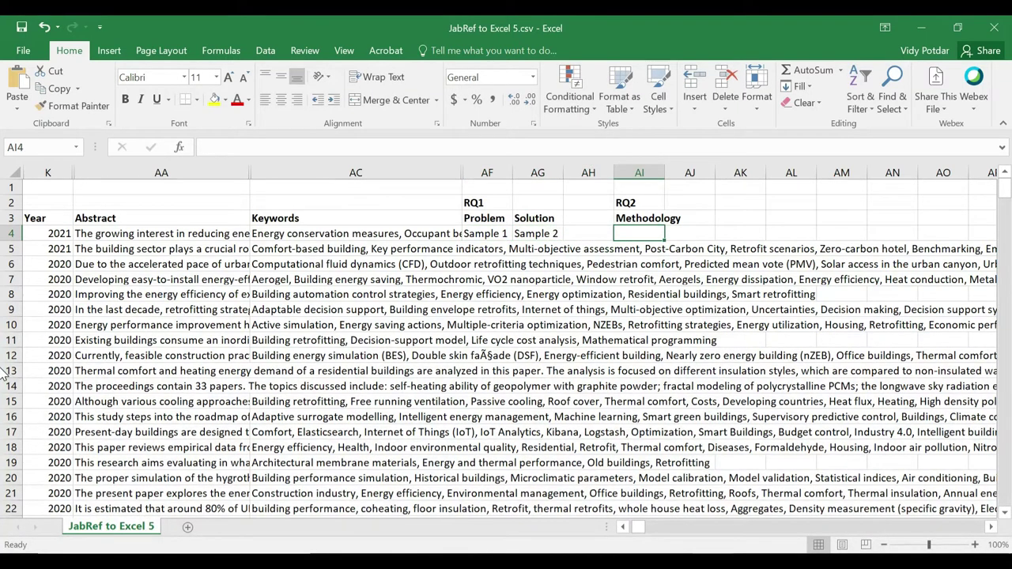
type("Sample 3")
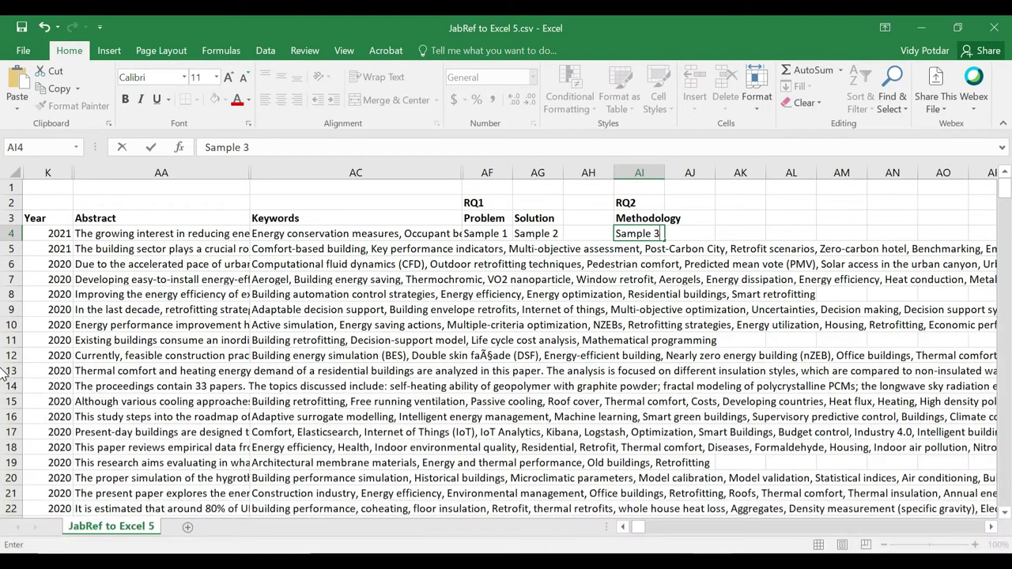
key("Return")
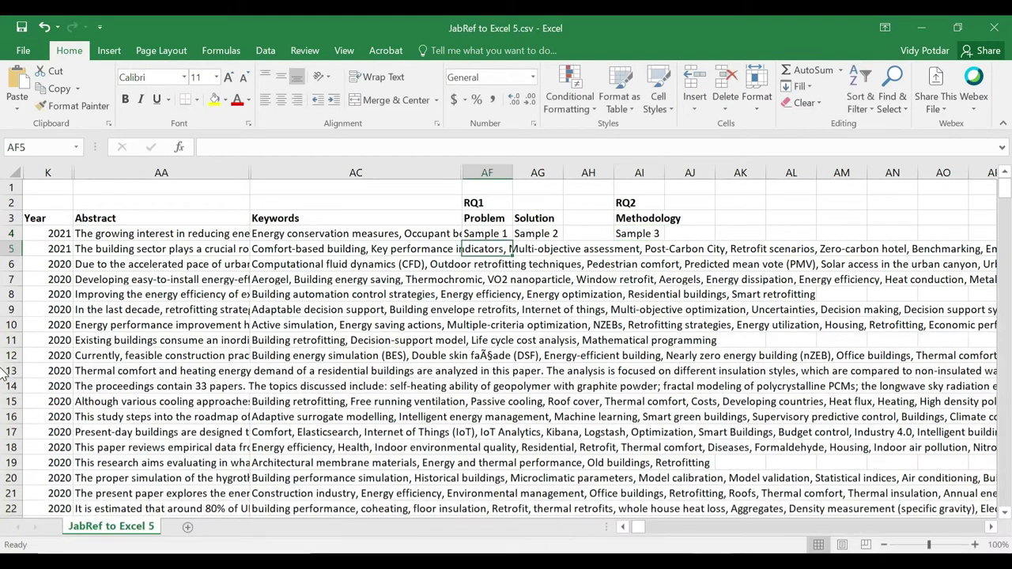
- Drag-fill each sample down to row 25 to number the Problem, Solution and Methodology entries
left_click(497, 234)
left_click_drag(515, 240, 514, 512)
scroll(601, 329, "up", 2)
left_click(544, 234)
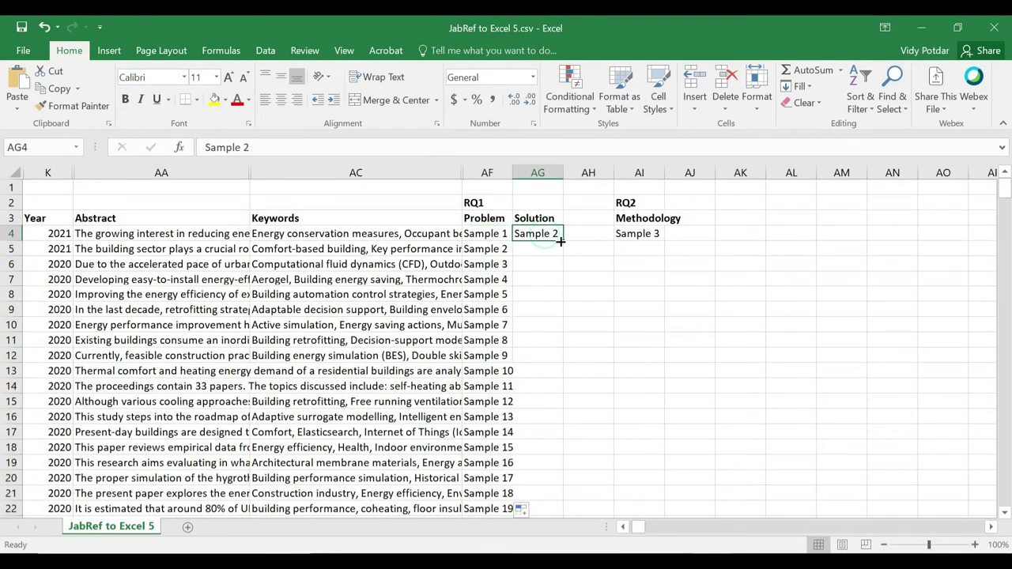
left_click_drag(563, 242, 556, 357)
scroll(601, 355, "up", 4)
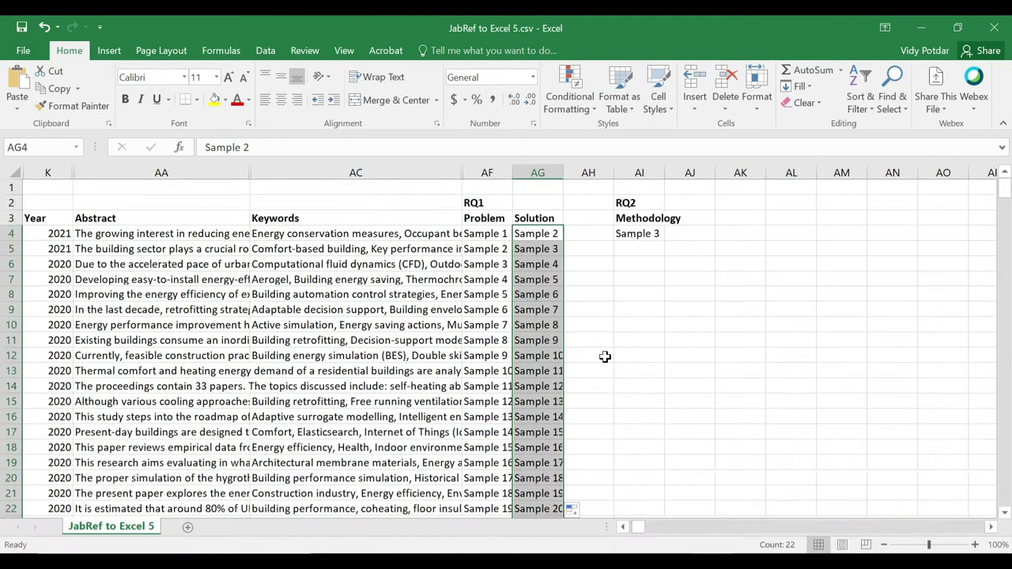
left_click(644, 233)
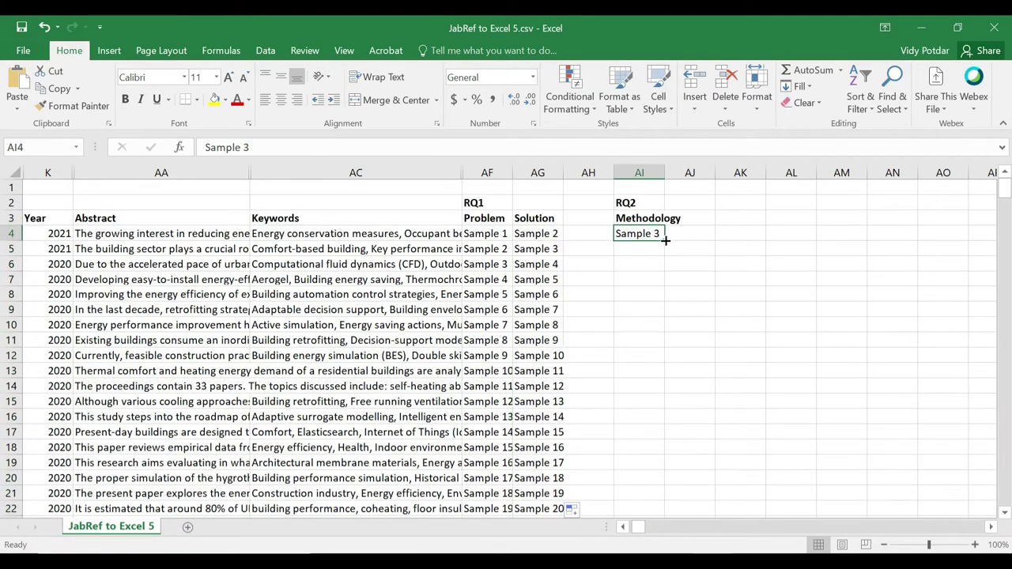
left_click_drag(666, 241, 659, 466)
scroll(820, 384, "up", 2)
scroll(672, 280, "down", 1)
scroll(625, 324, "up", 1)
left_click(480, 234)
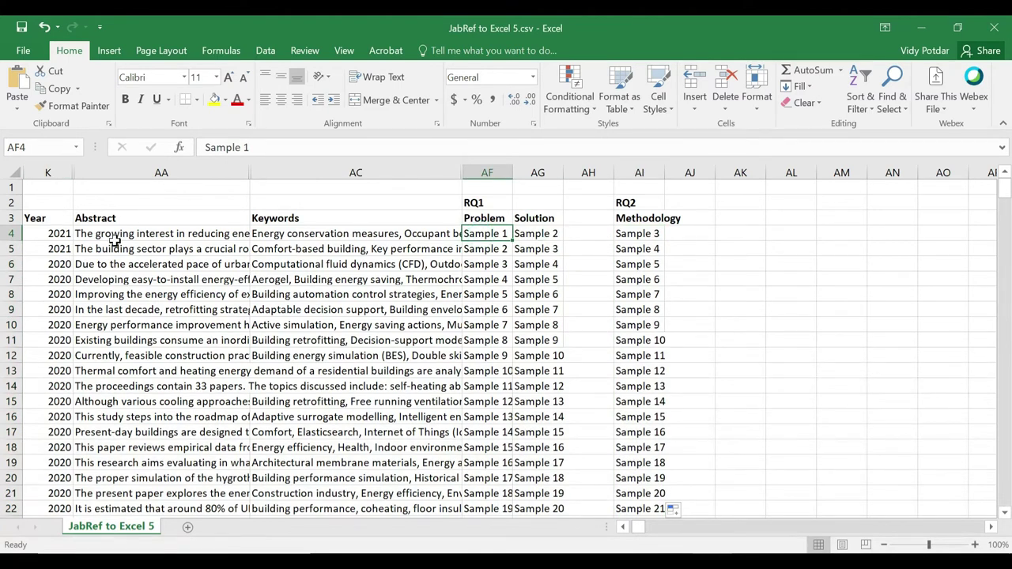
left_click(623, 527)
left_click(623, 527)
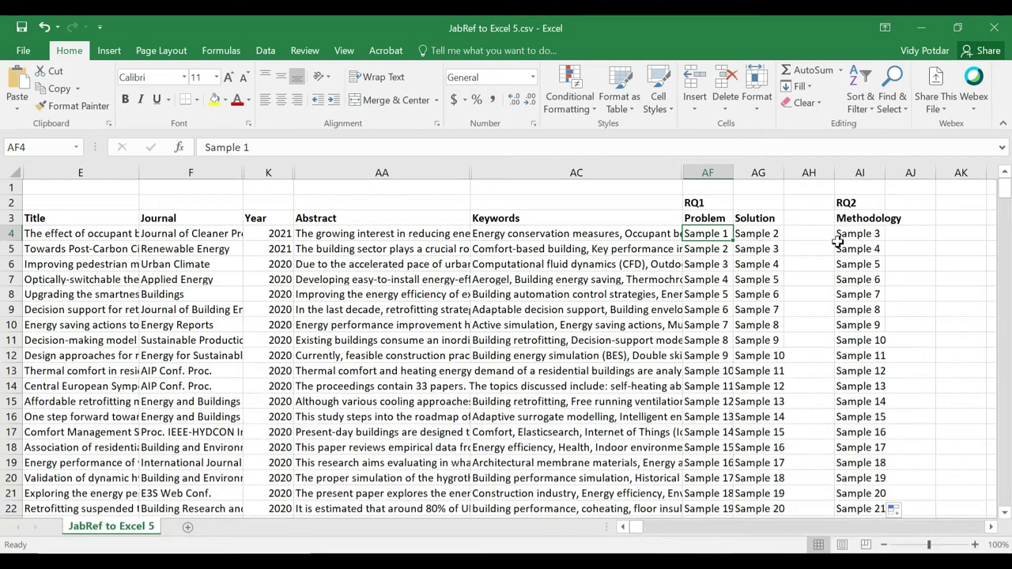
- Turn on AutoFilter for the row-3 header row from the Data tools
left_click(266, 50)
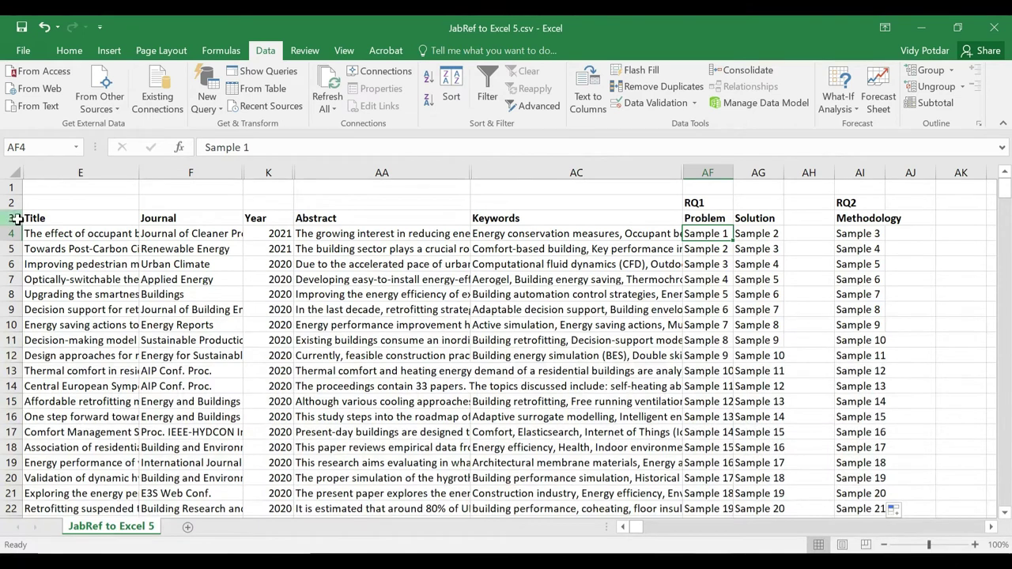
left_click(11, 218)
left_click(485, 82)
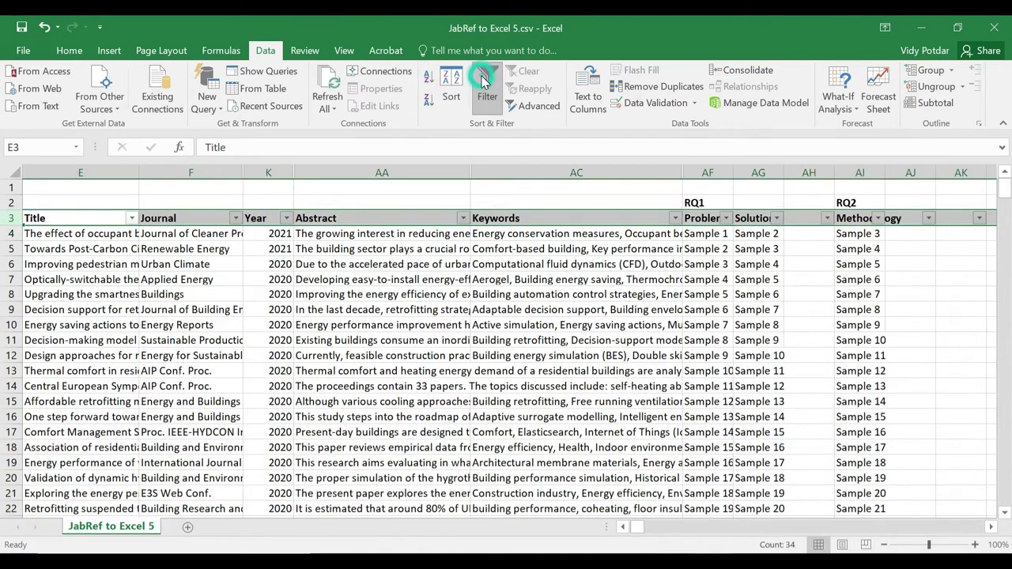
left_click(418, 201)
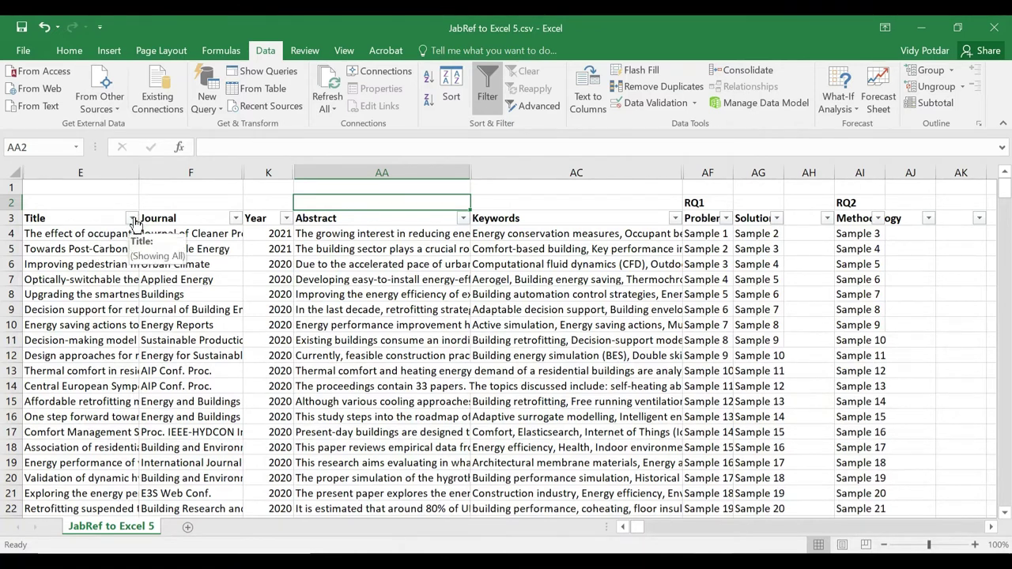
- Filter the Title column to titles containing 'retrofit'
left_click(132, 218)
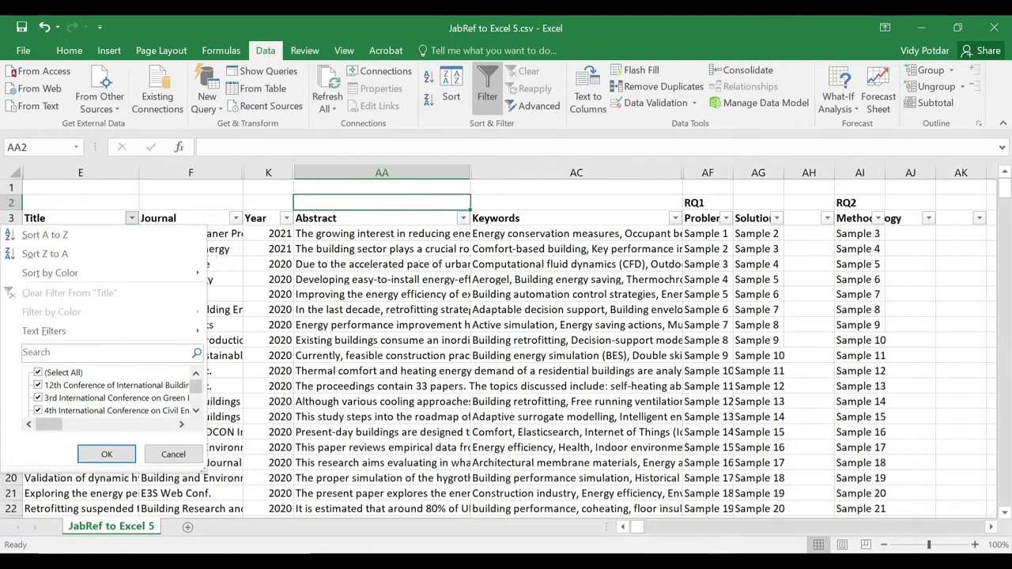
left_click(151, 353)
type("retrofit")
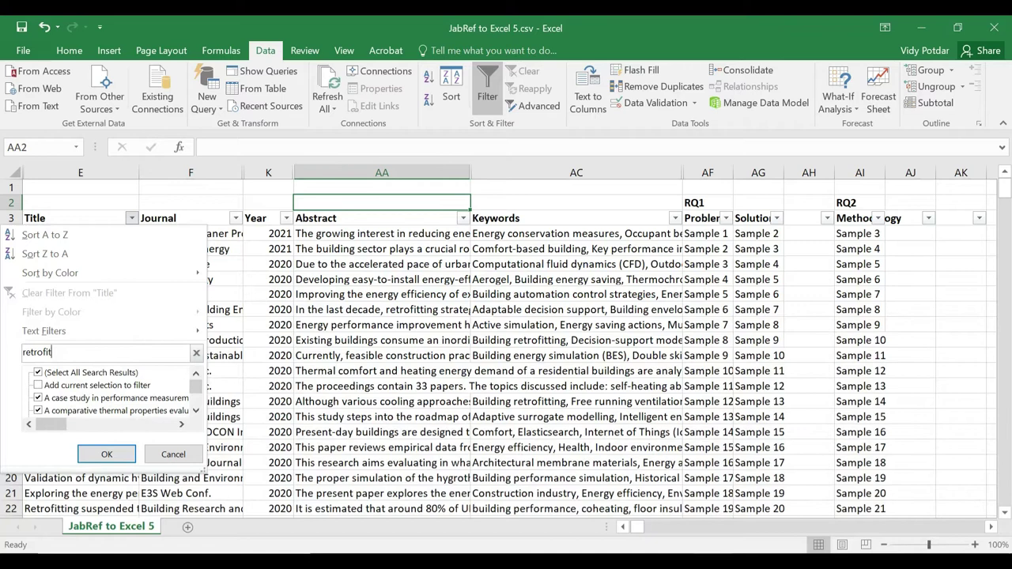
left_click(91, 457)
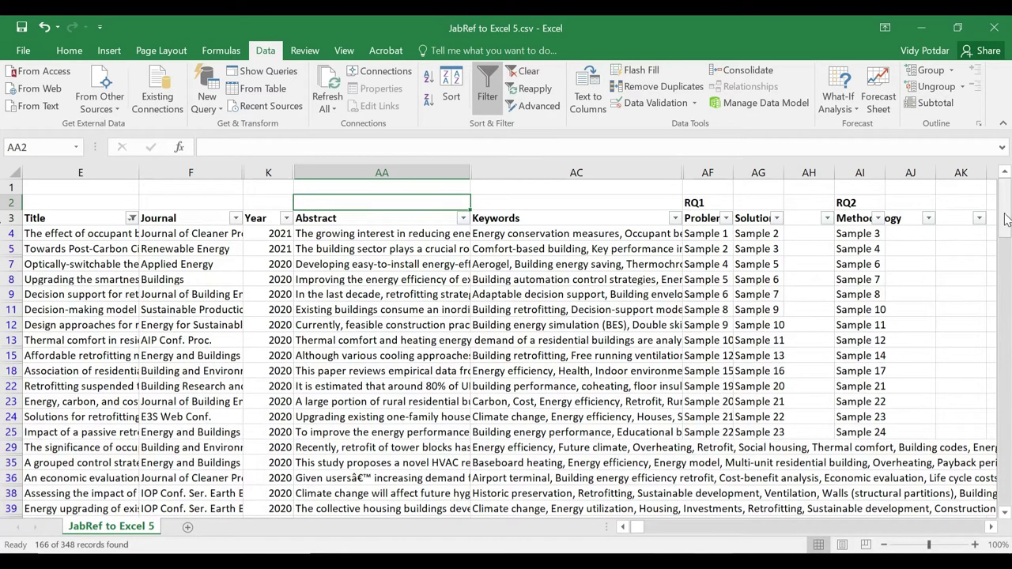
- Select the filtered titles from E4 to confirm 166 of 348 records remain
left_click_drag(1004, 207, 4, 396)
left_click(72, 229)
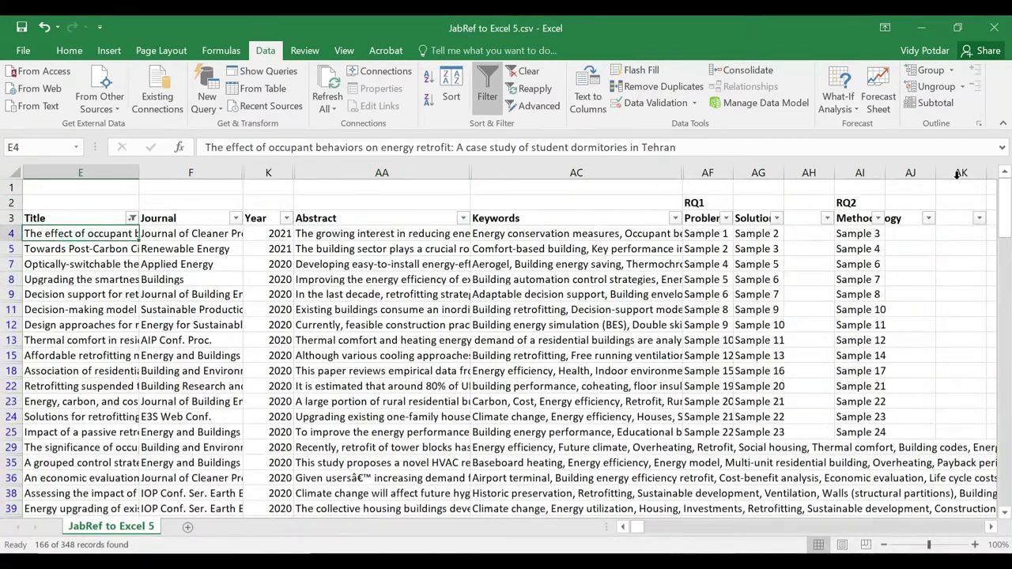
left_click_drag(1005, 207, 1005, 450)
left_click_drag(5, 499, 106, 436)
left_click(90, 342, "shift")
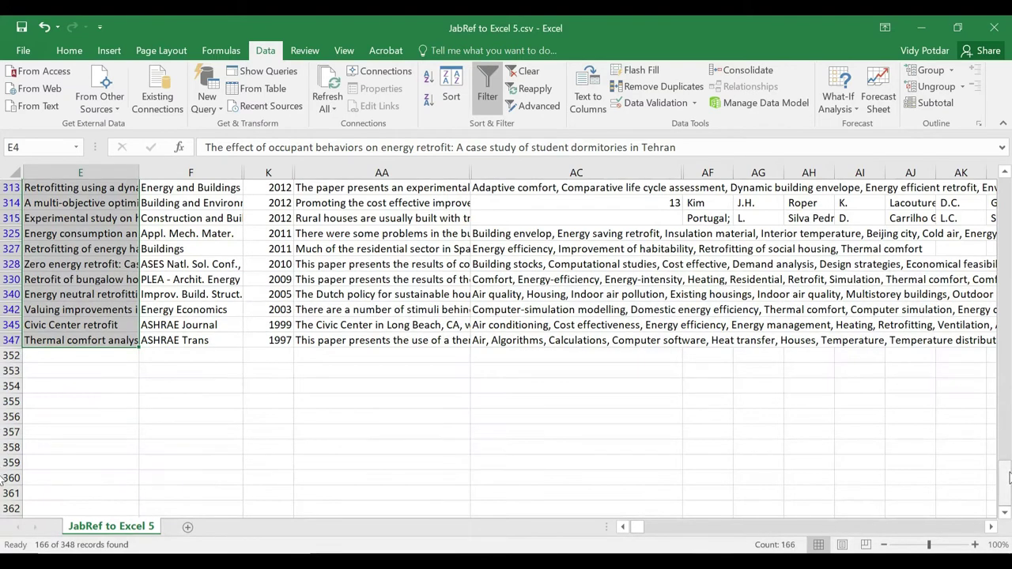
left_click_drag(4, 467, 4, 183)
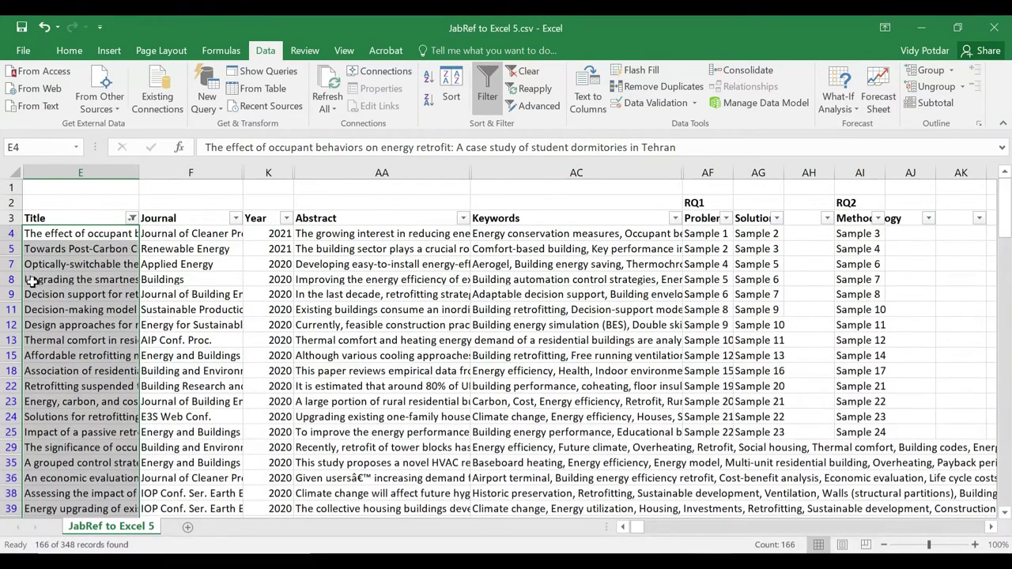
left_click(111, 197)
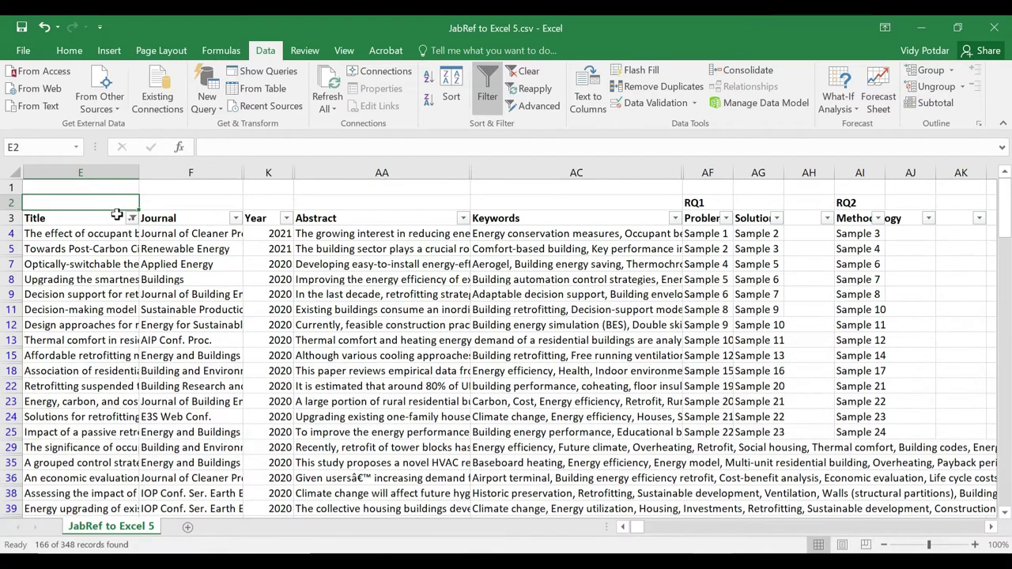
left_click(130, 218)
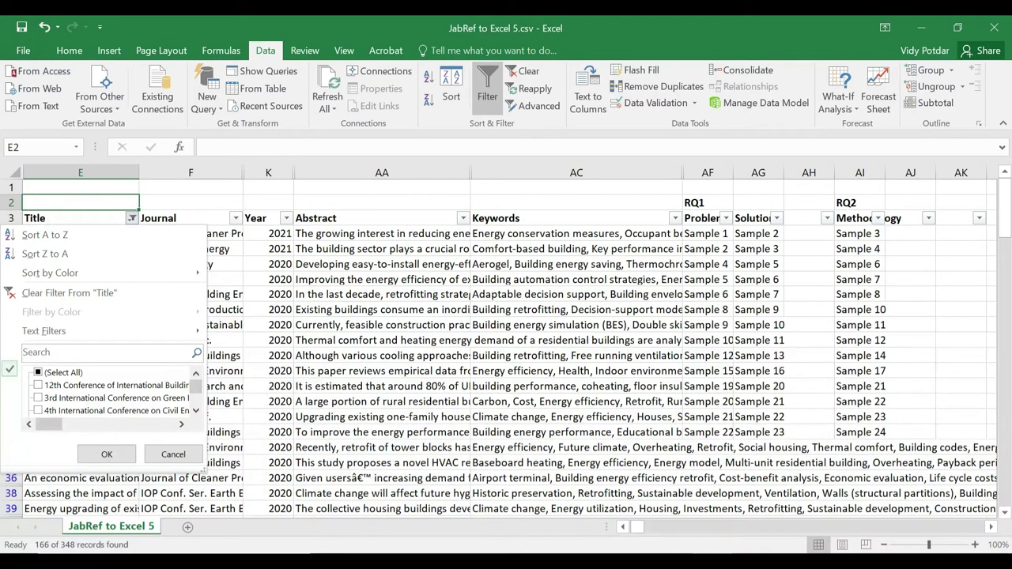
- Clear the Title filter and filter Abstract to entries mentioning 'retrofit'
left_click(70, 293)
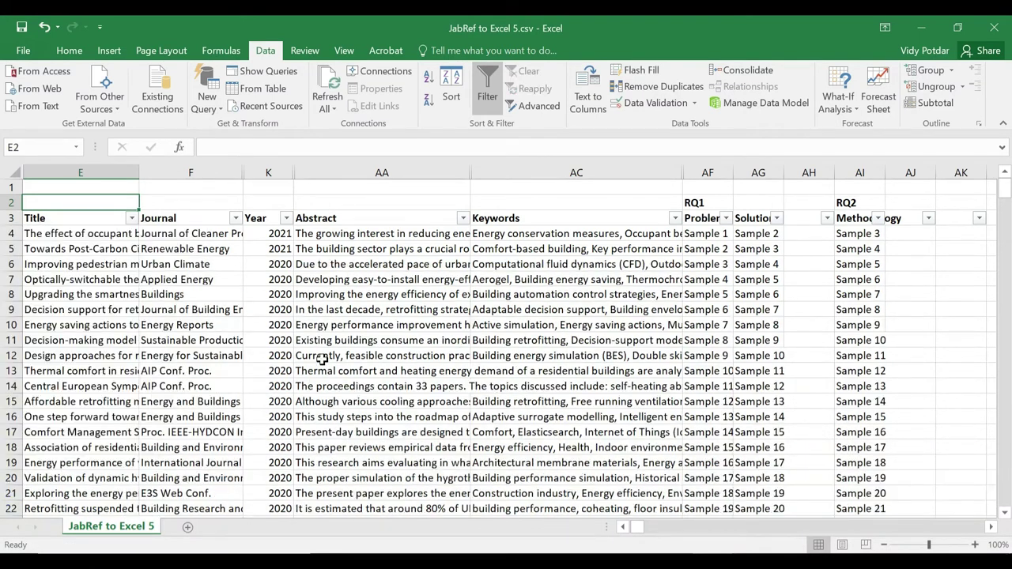
left_click(463, 219)
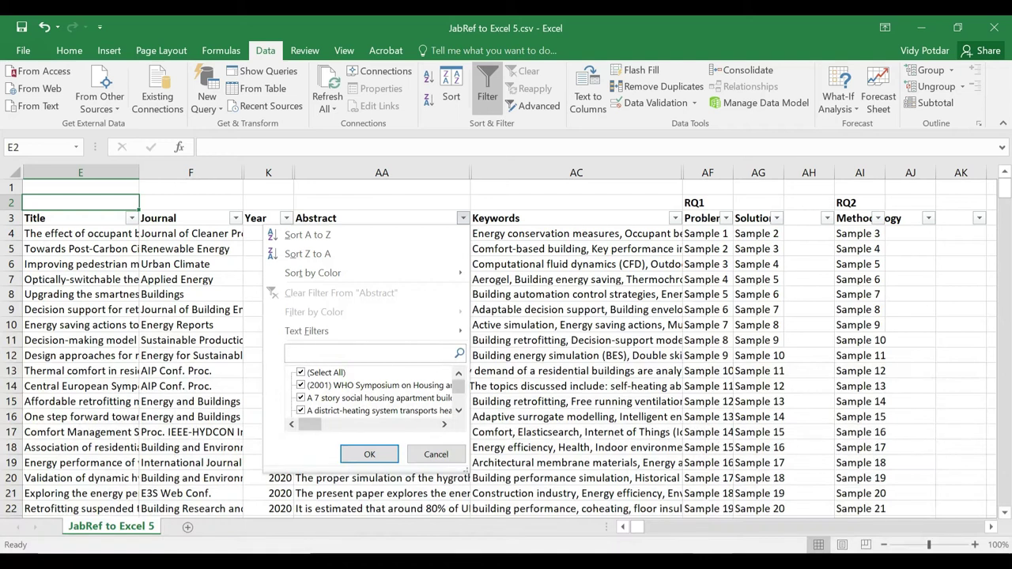
type("retrofit")
left_click(368, 455)
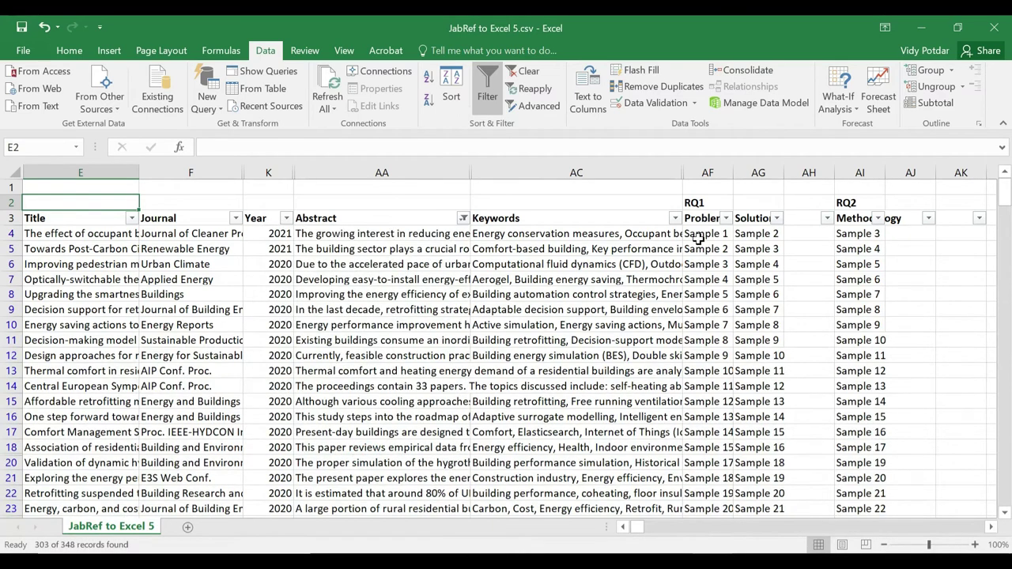
- Select the filtered abstracts from AA4 to count the 303 mentioning retrofit
left_click(448, 238)
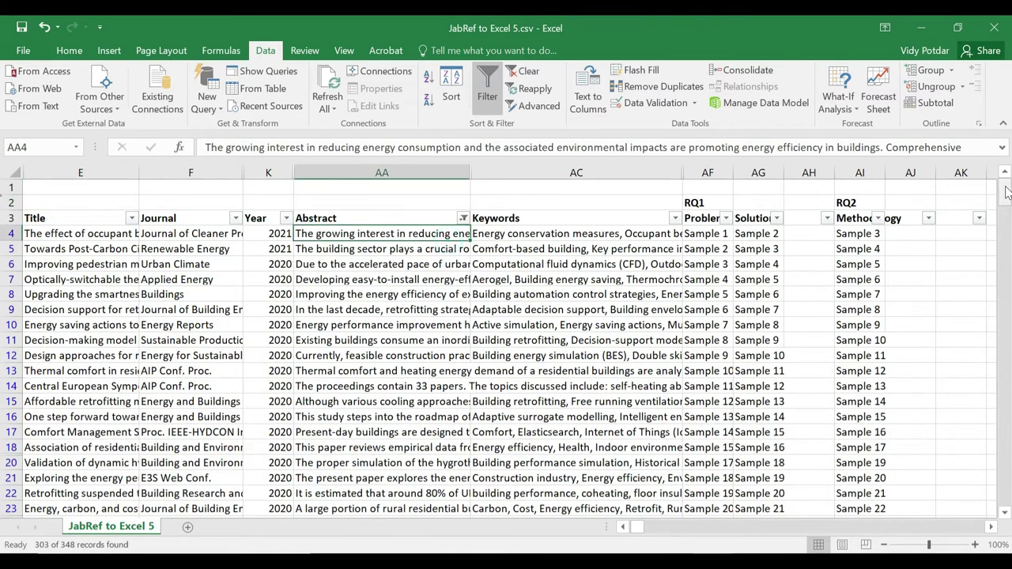
left_click_drag(1006, 190, 1001, 536)
scroll(404, 467, "down", 3)
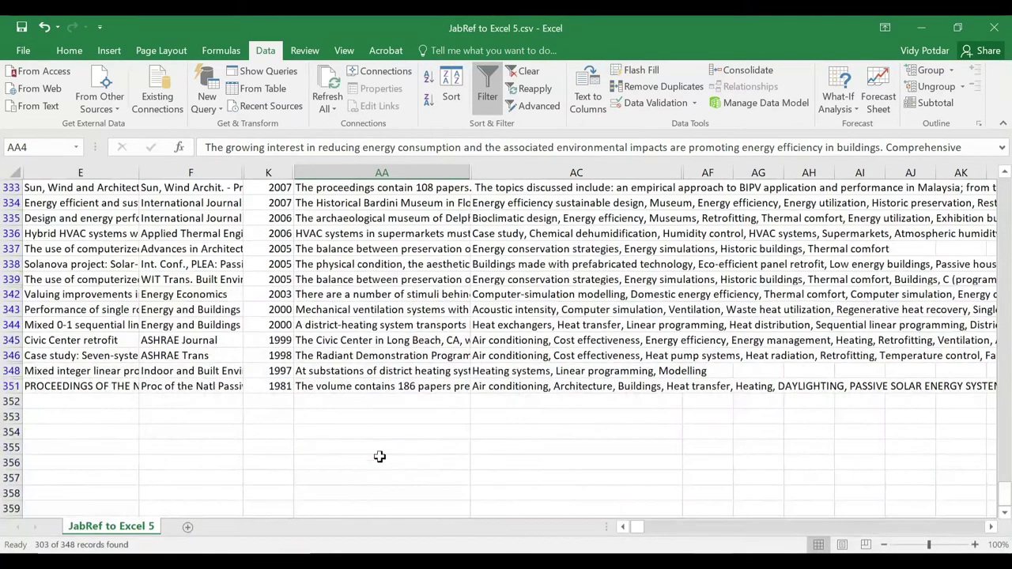
left_click(359, 387, "shift")
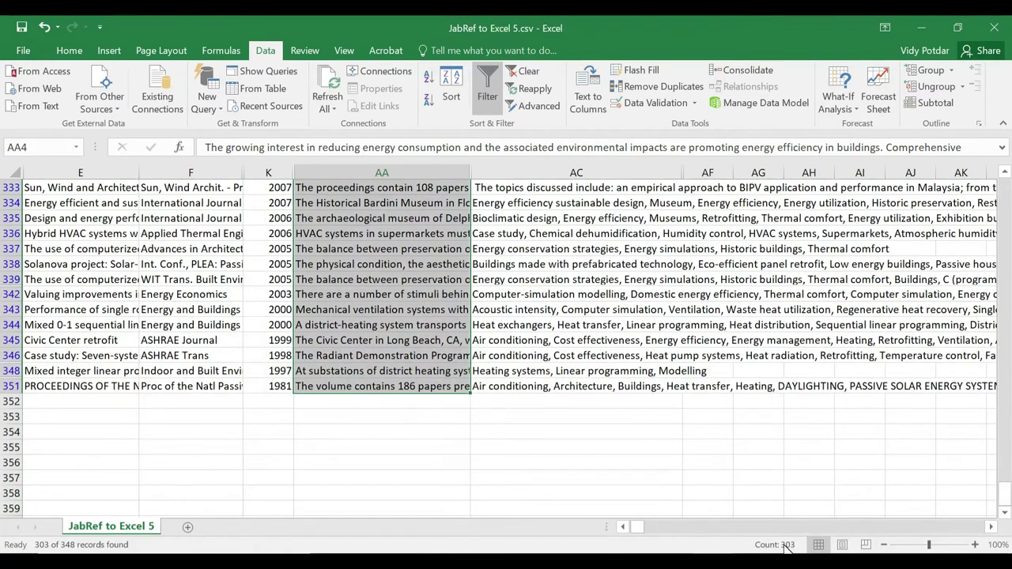
left_click(385, 418)
left_click_drag(1006, 506, 1004, 194)
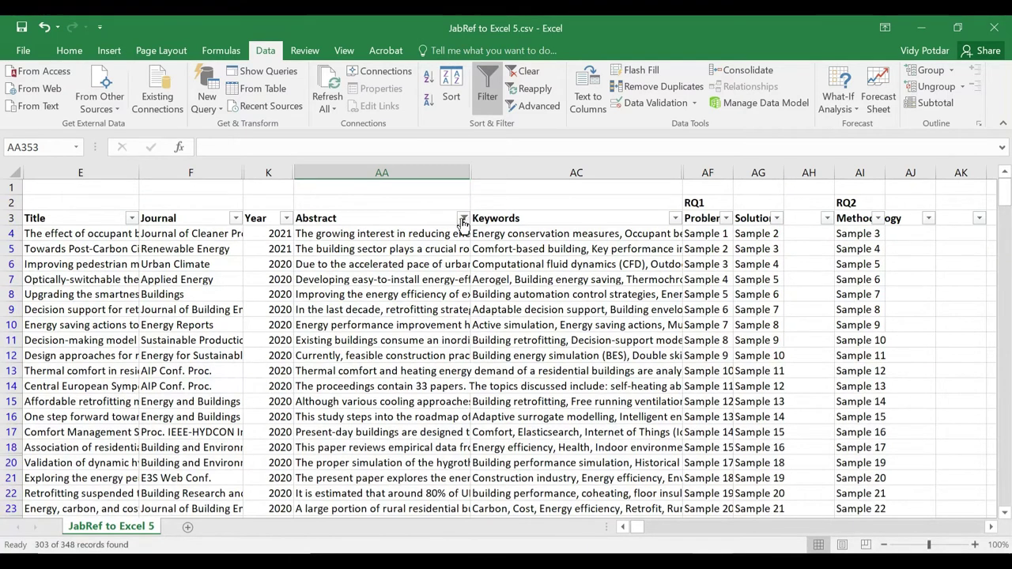
- Remove the Abstract filter with Select All, then select the Sample 1, Sample 2 and RQ2 cells in row 4
left_click(463, 219)
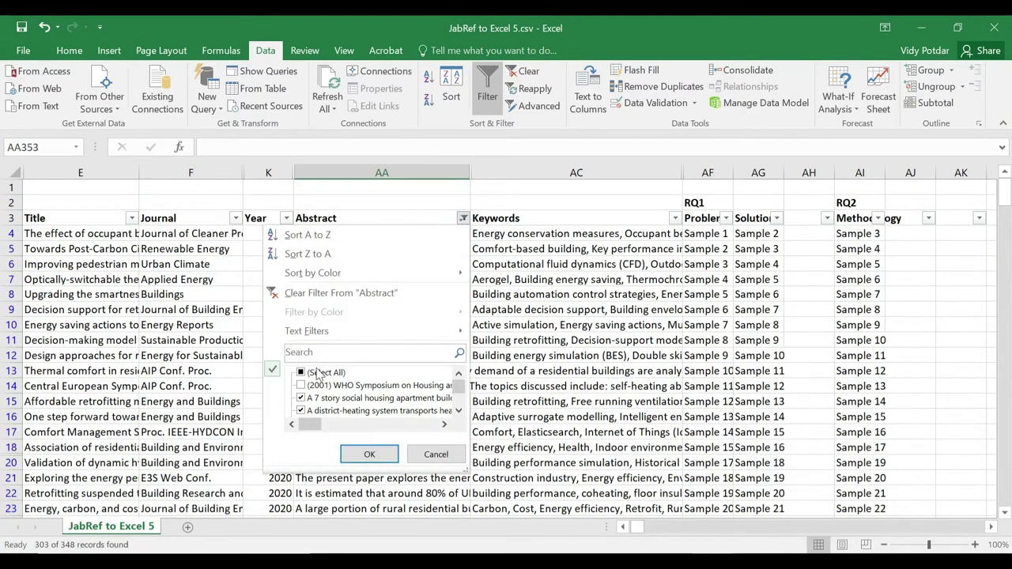
left_click(302, 373)
left_click(369, 454)
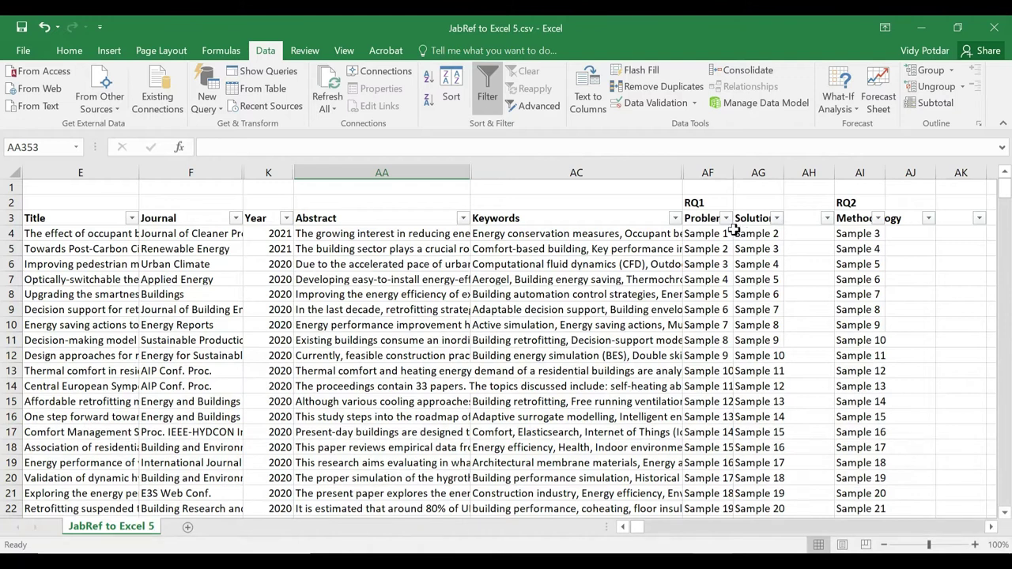
left_click_drag(708, 233, 767, 234)
left_click(840, 232)
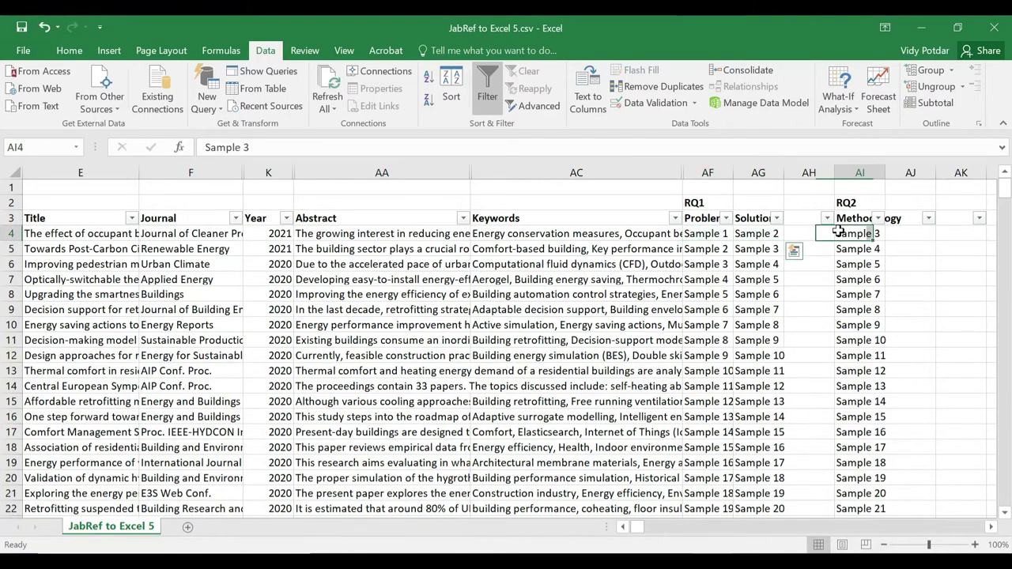
left_click(701, 234)
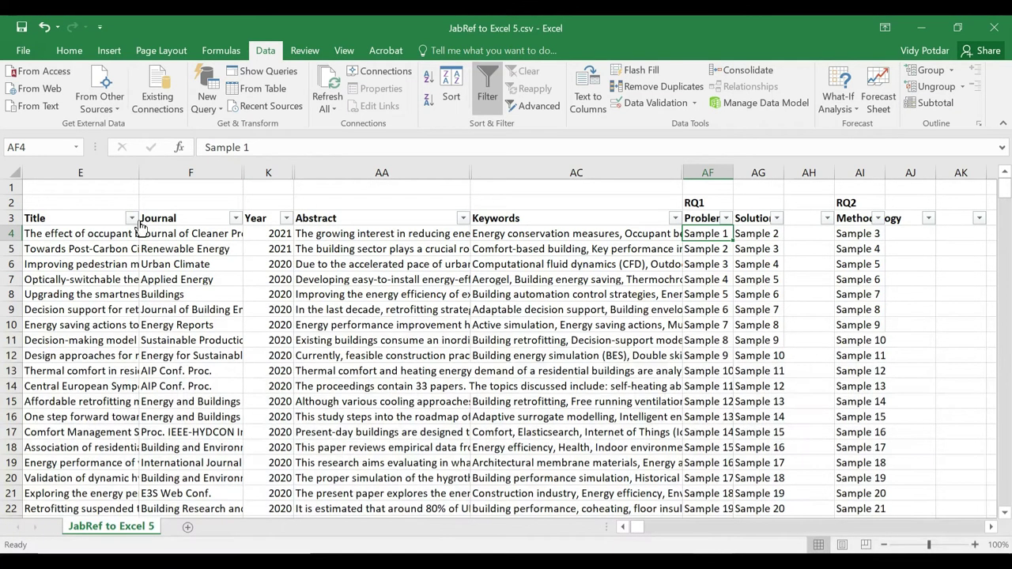
left_click(462, 218)
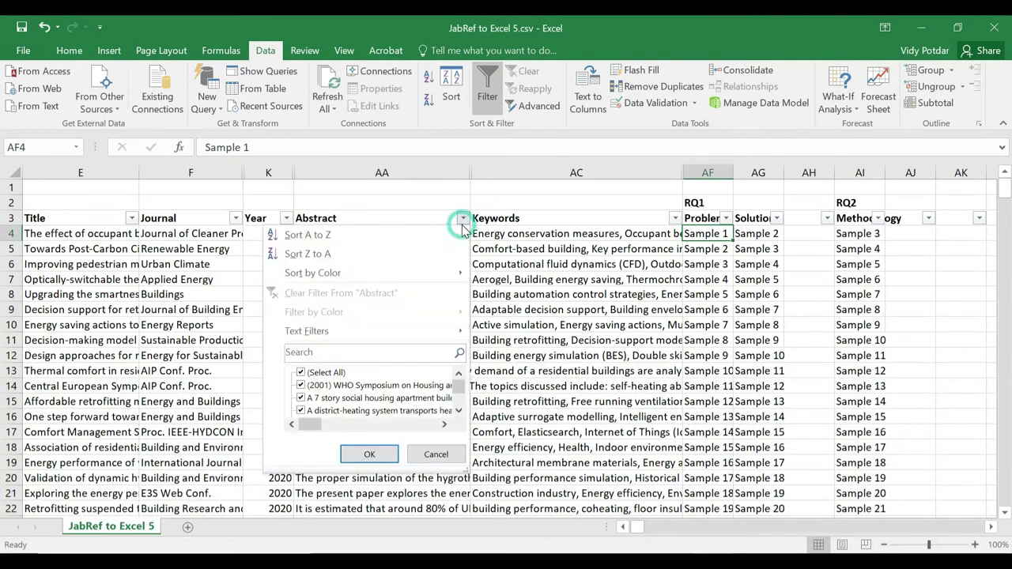
left_click(355, 355)
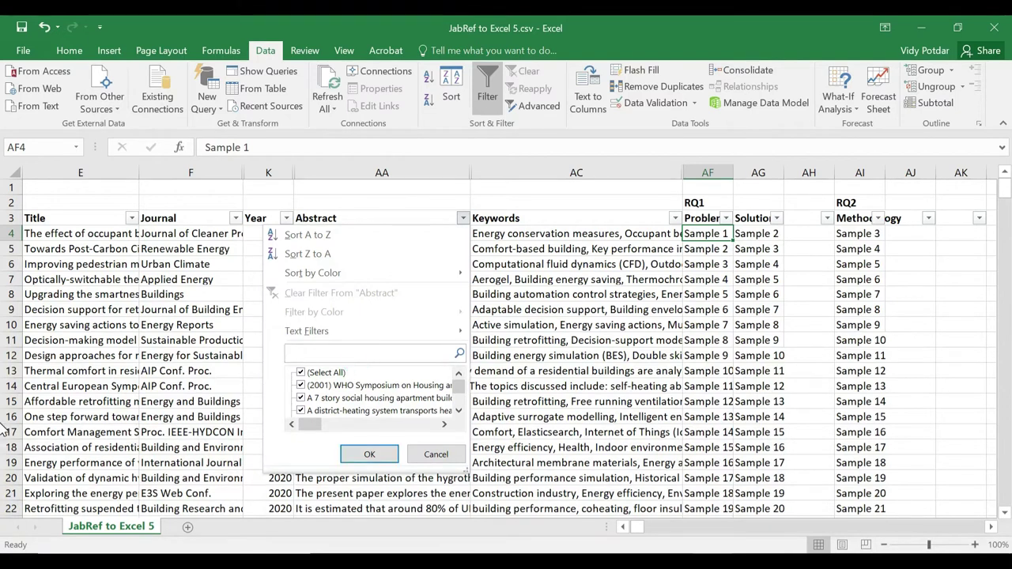
type("method")
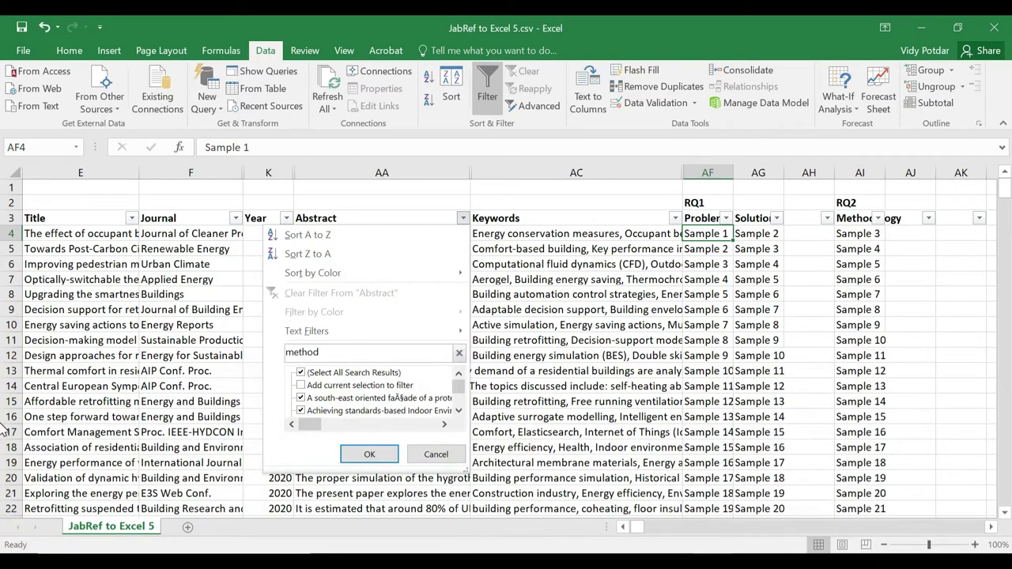
left_click(368, 455)
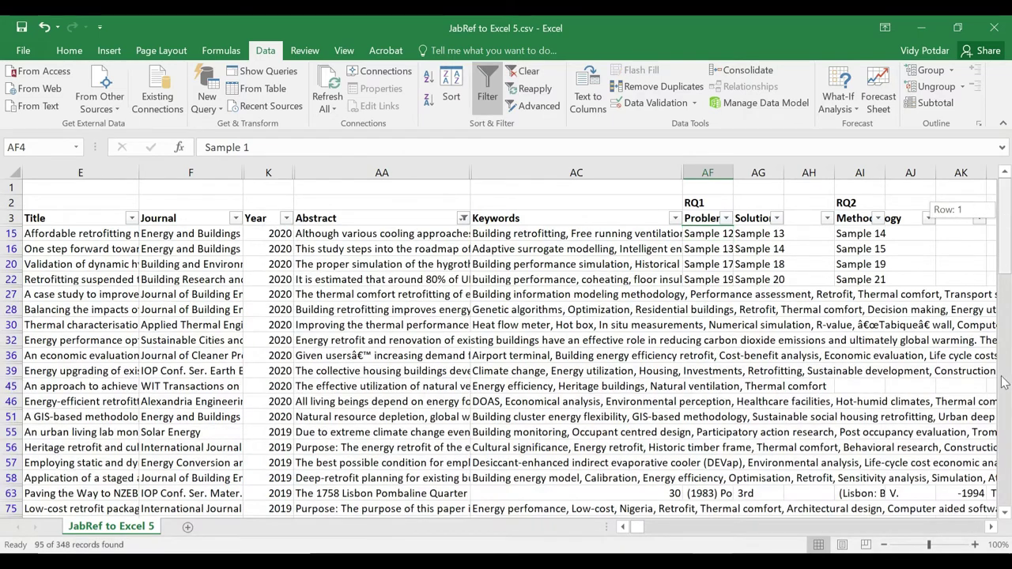
left_click_drag(997, 470, 996, 498)
left_click_drag(996, 402, 998, 190)
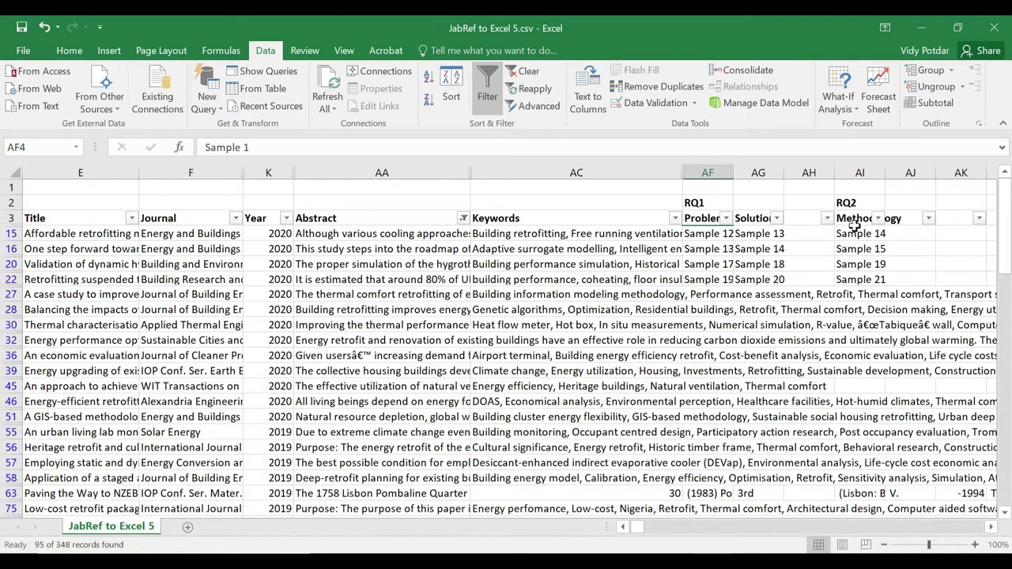
left_click(462, 218)
left_click(304, 374)
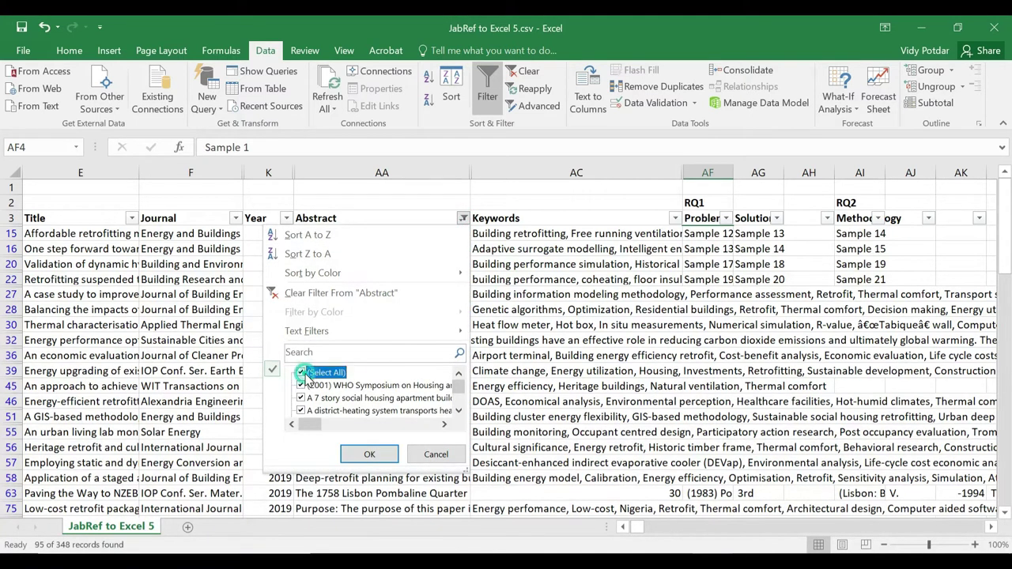
left_click(369, 454)
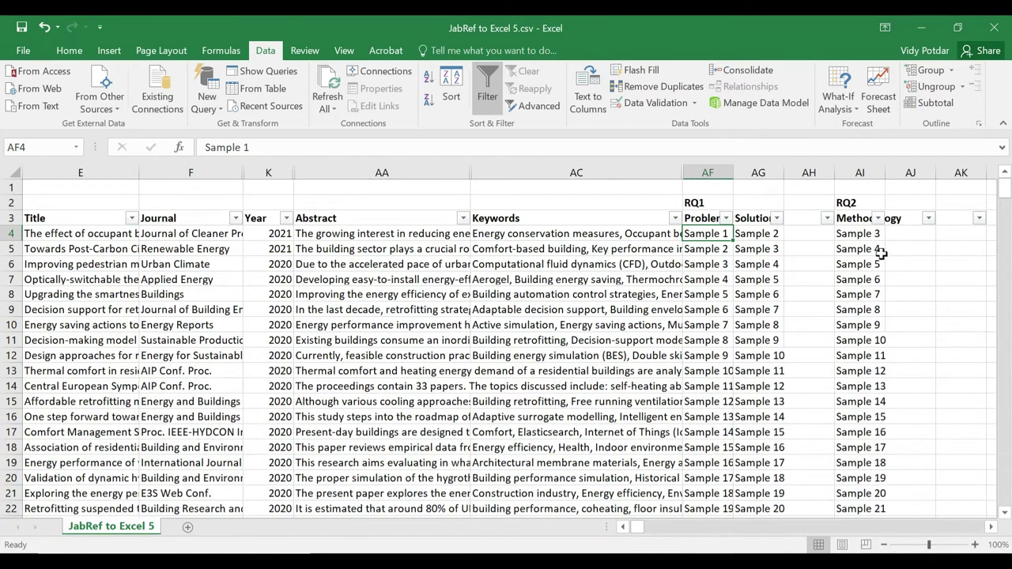
left_click(992, 527)
left_click(991, 527)
left_click(991, 527)
left_click_drag(432, 235, 949, 239)
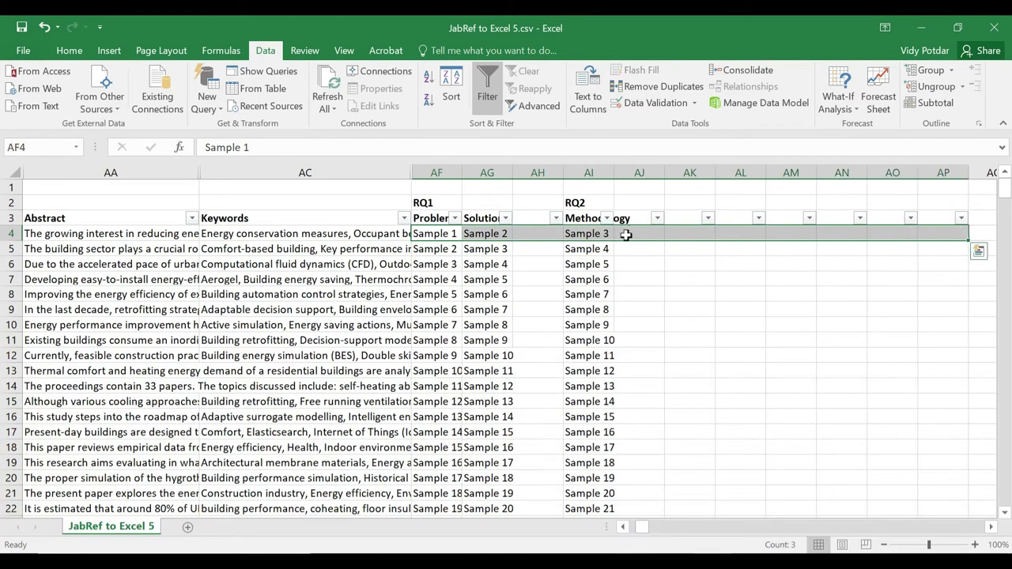
left_click(454, 233)
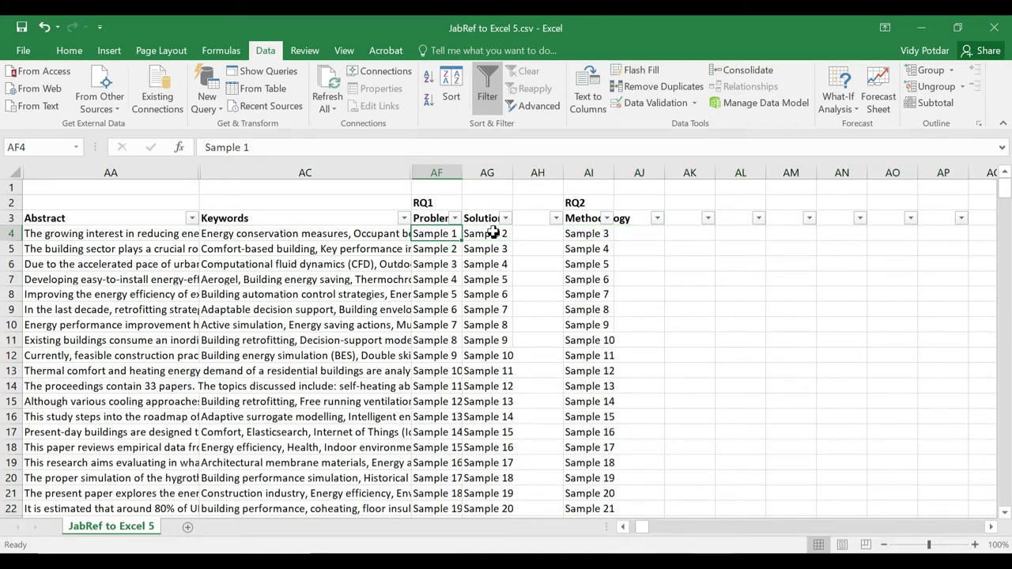
left_click_drag(641, 528, 632, 527)
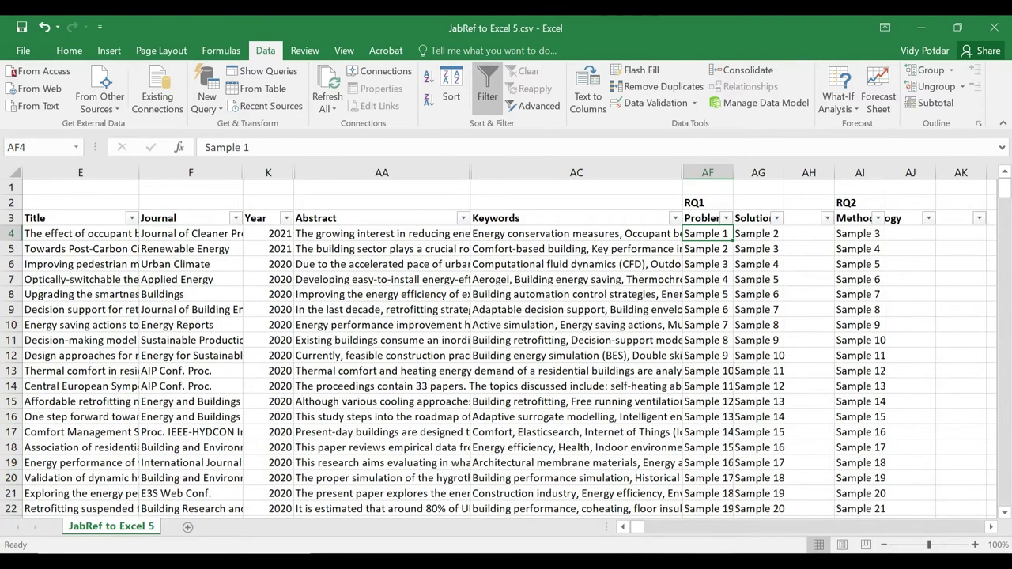